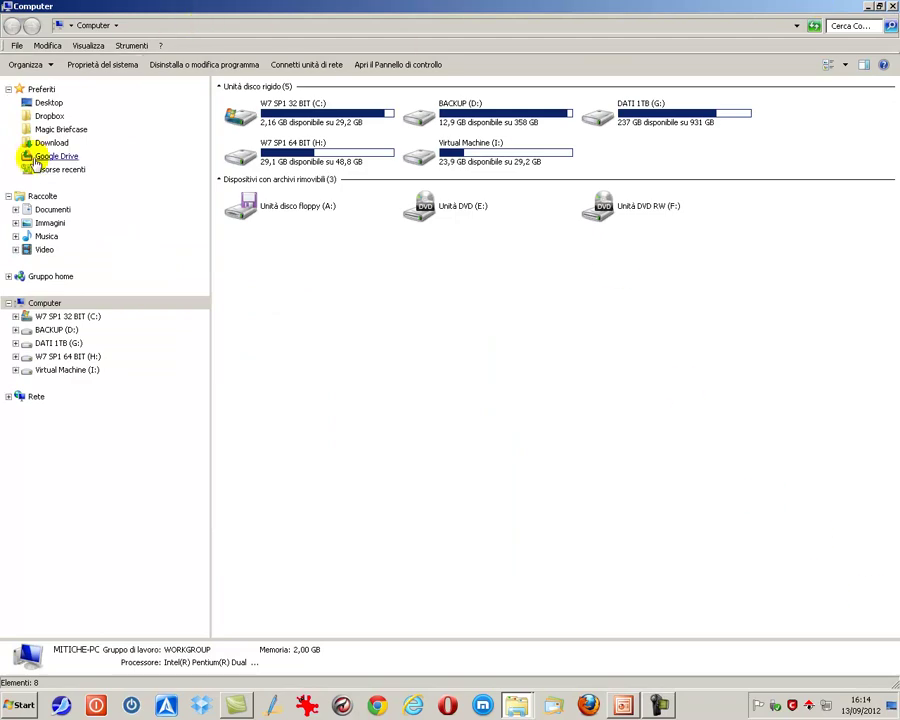
# Step: Close the Computer window, reopen the file explorer on Raccolte with a narrower navigation pane, and show Computer
pyautogui.click(894, 7)
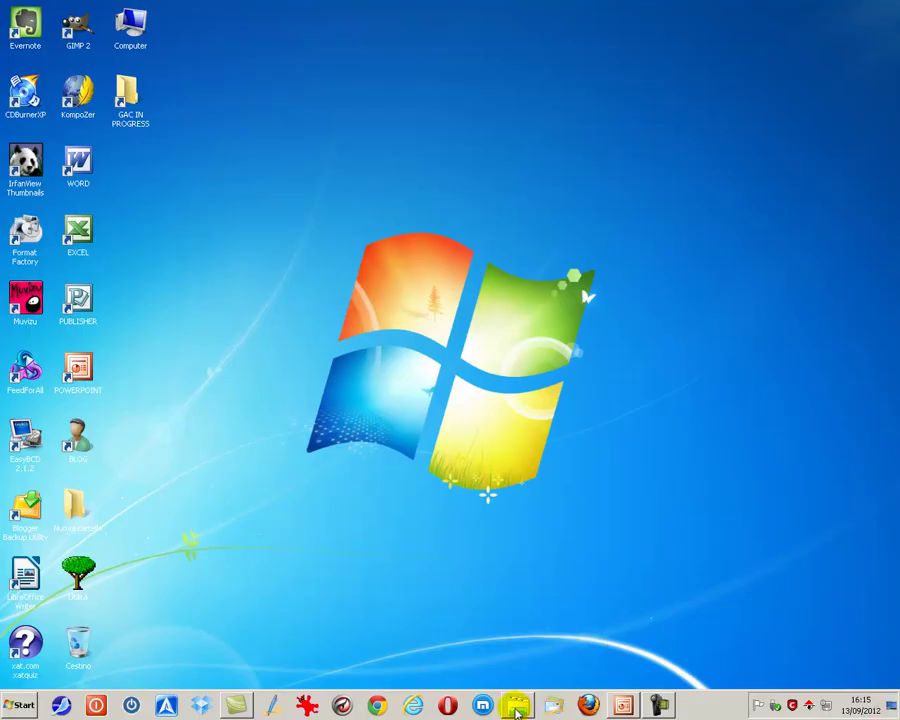
pyautogui.moveTo(517, 711)
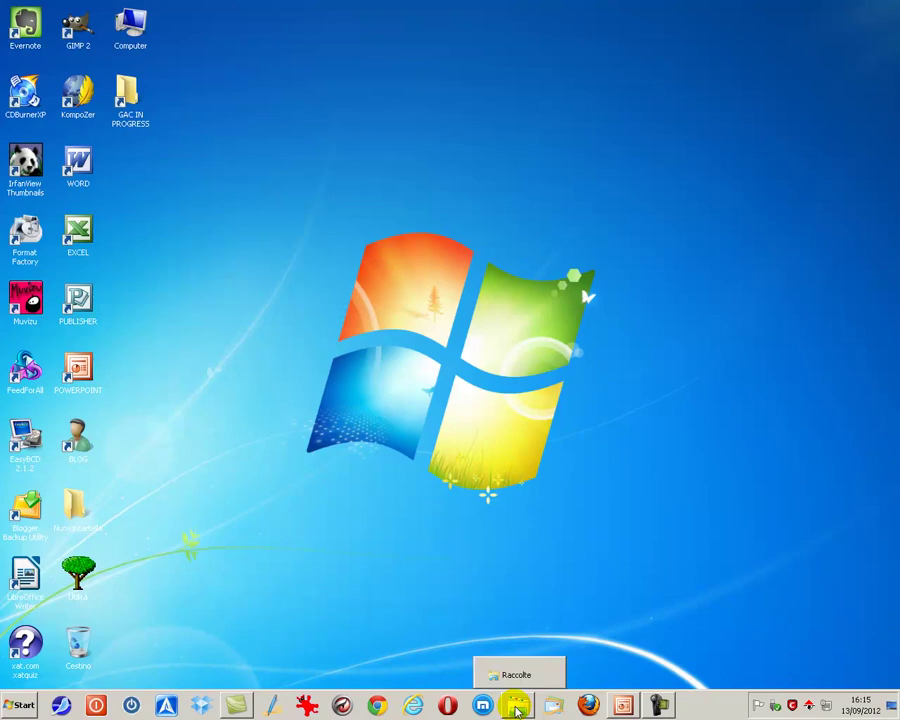
pyautogui.click(517, 708)
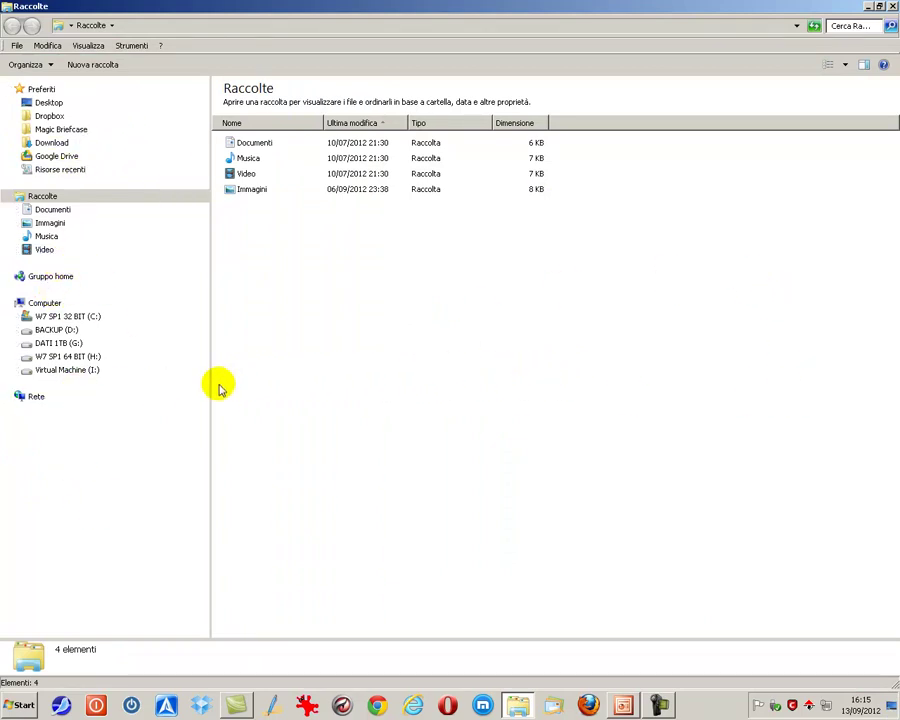
pyautogui.moveTo(209, 385); pyautogui.dragTo(178, 377)
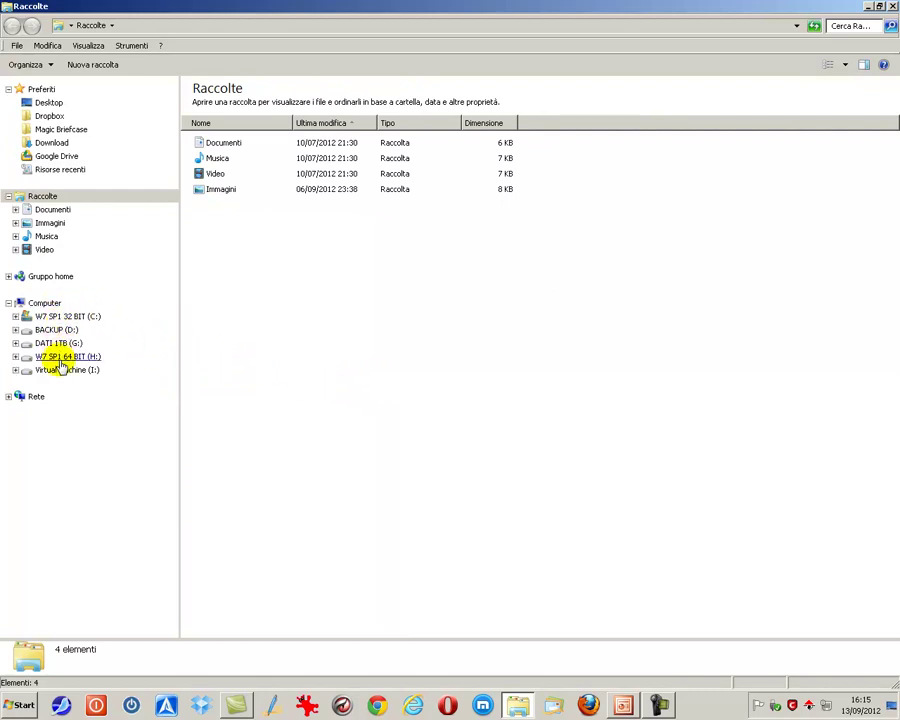
pyautogui.click(44, 303)
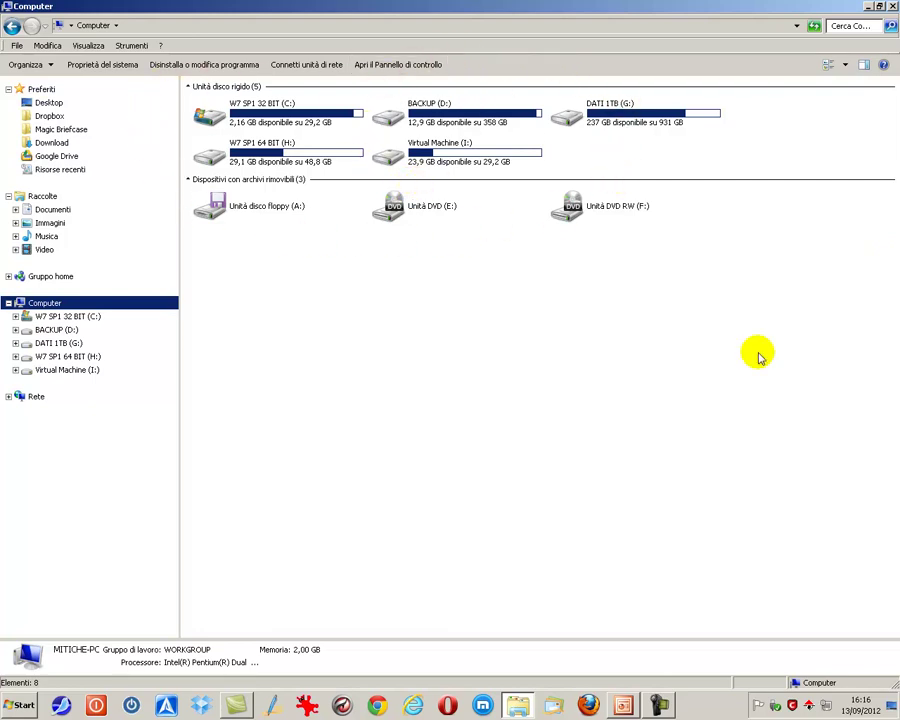
# Step: Cycle the drives in Computer through the content, large icon, list and details layouts and back to tiles
pyautogui.click(828, 66)
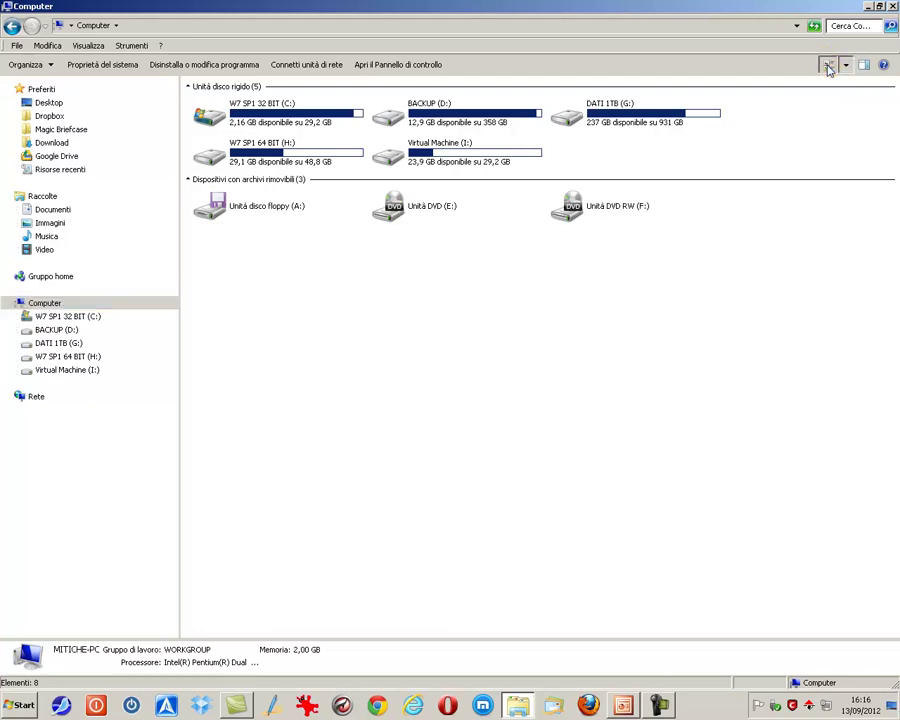
pyautogui.click(828, 66)
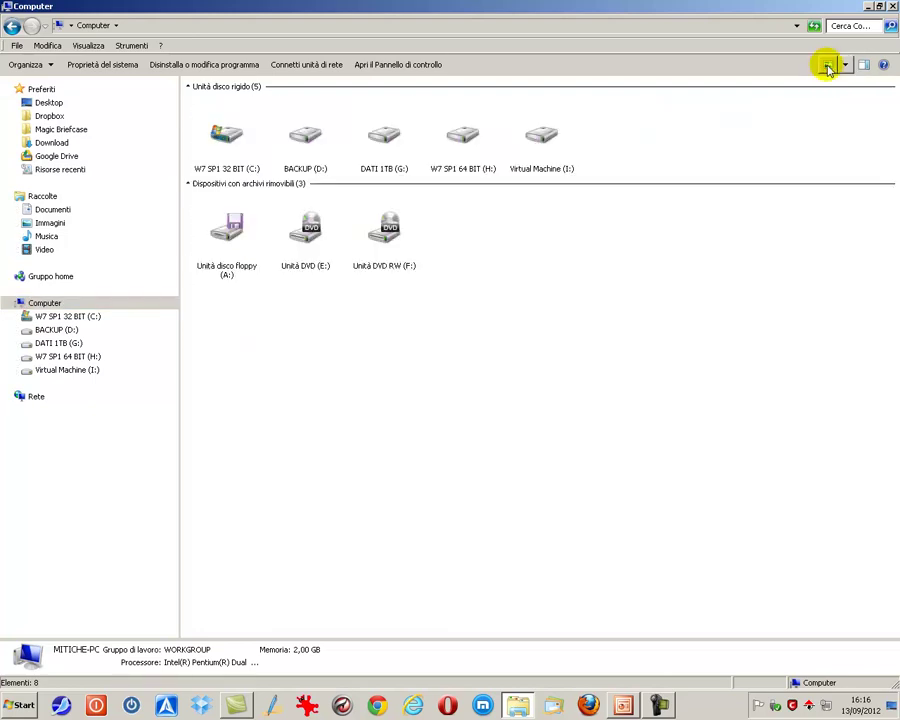
pyautogui.click(828, 66)
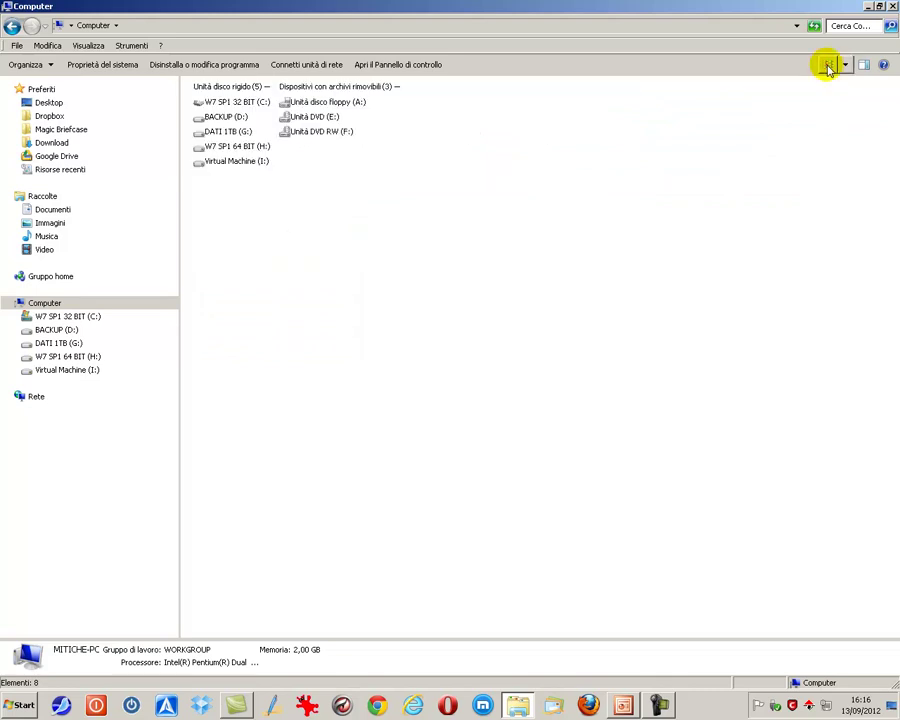
pyautogui.click(828, 66)
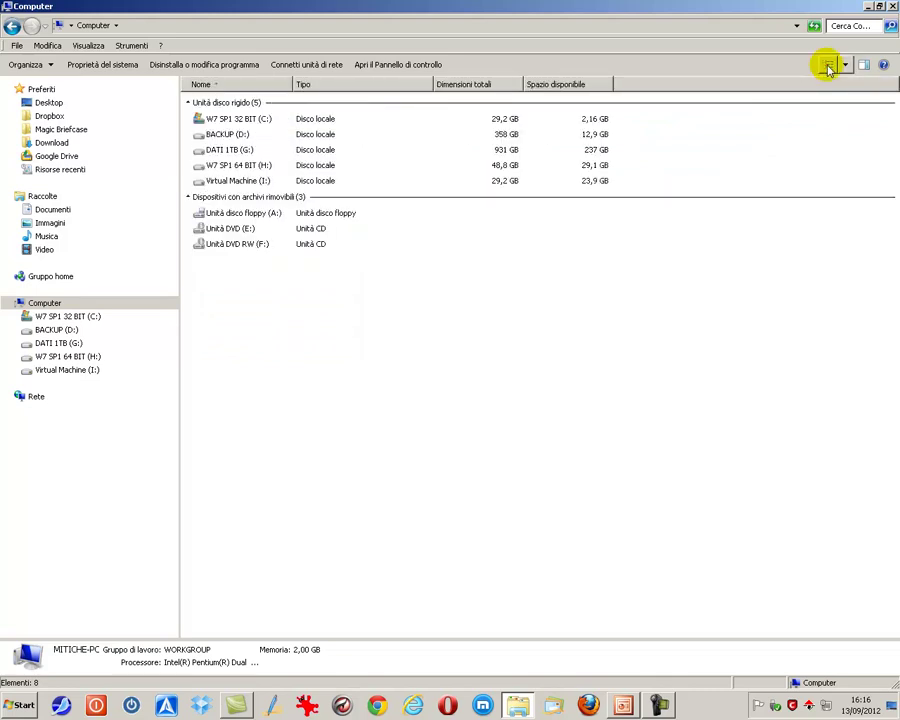
pyautogui.click(828, 66)
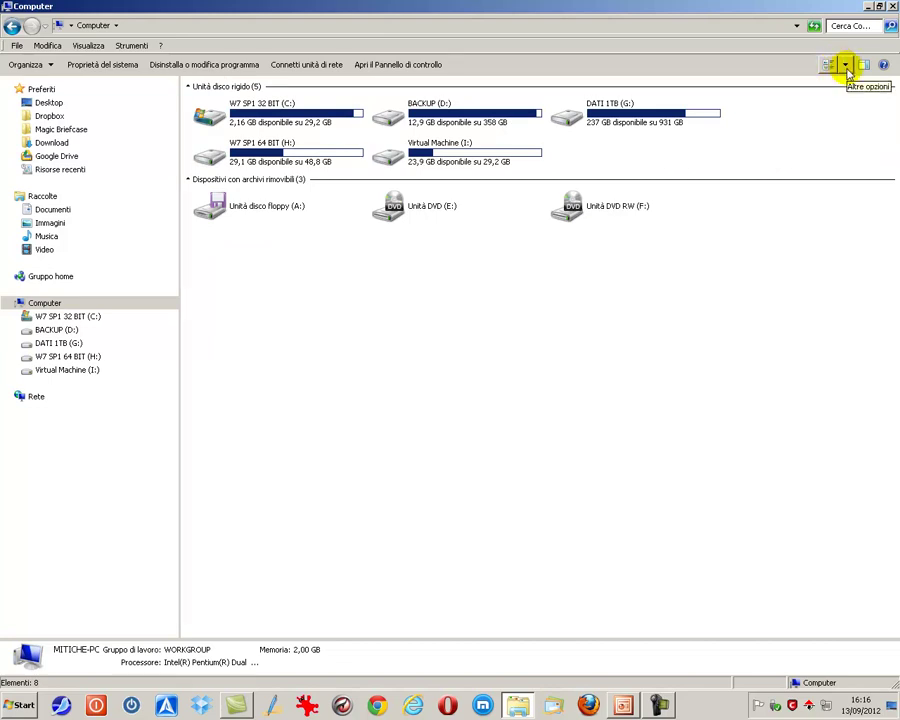
# Step: Display the drives successively as Icone molto grandi, Icone grandi, Icone medie, Titoli and Contenuto
pyautogui.click(846, 66)
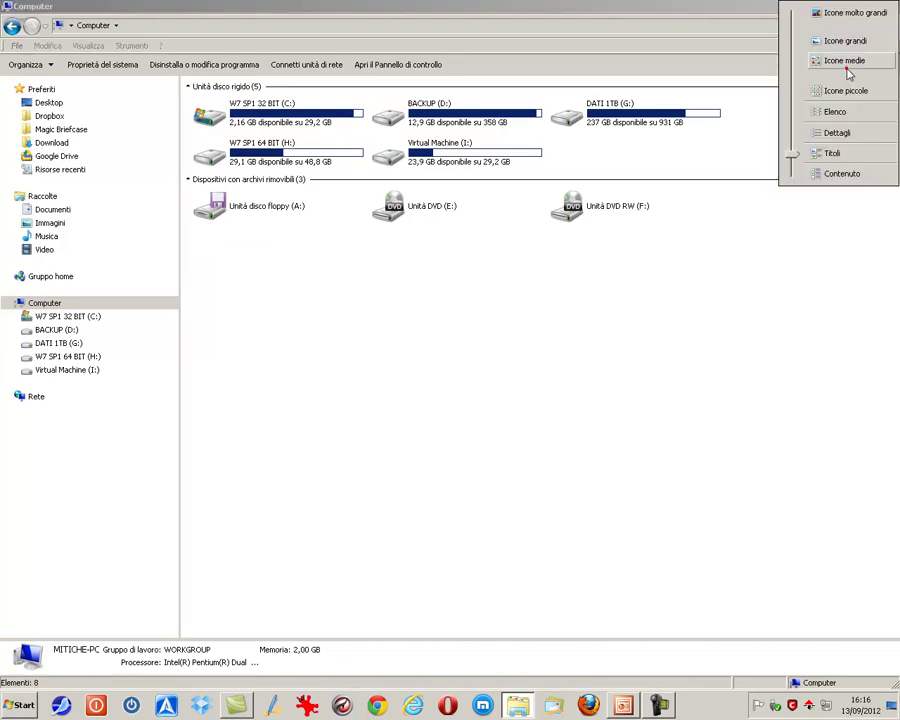
pyautogui.click(845, 18)
pyautogui.click(847, 64)
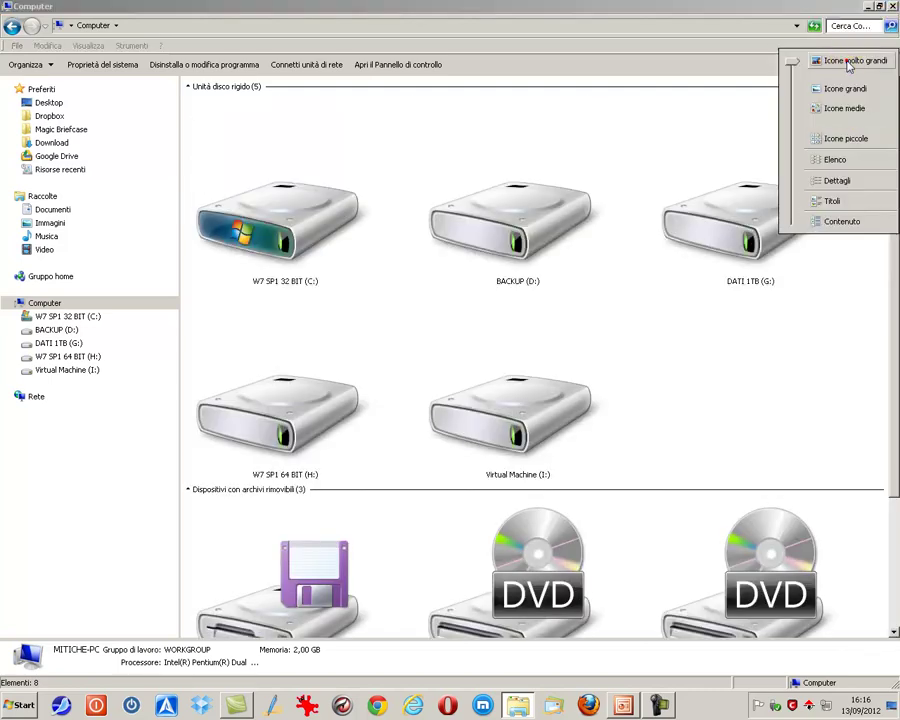
pyautogui.click(845, 92)
pyautogui.click(845, 64)
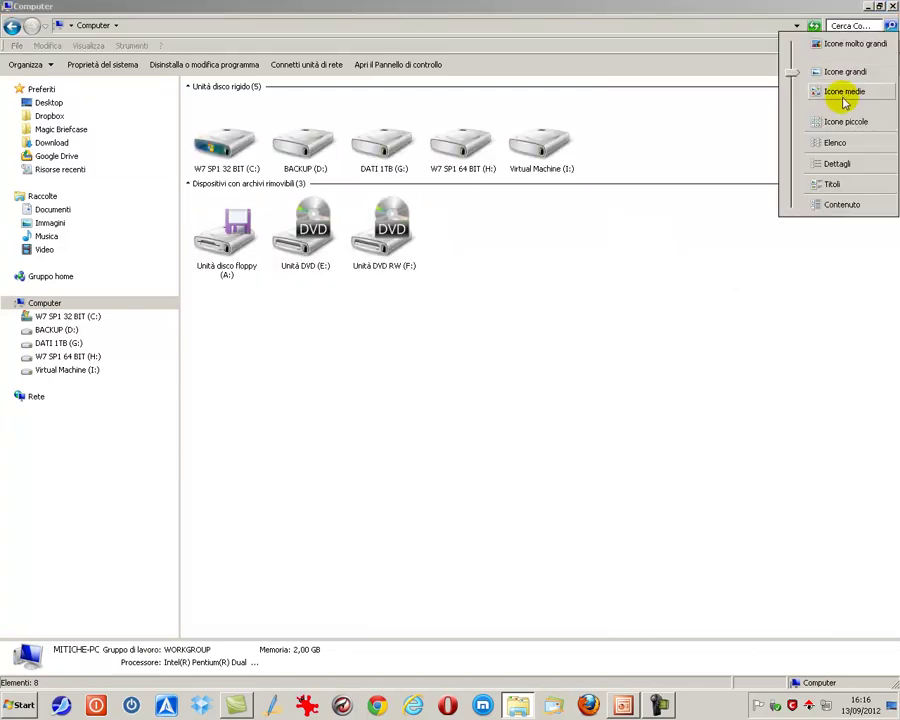
pyautogui.click(846, 95)
pyautogui.click(845, 64)
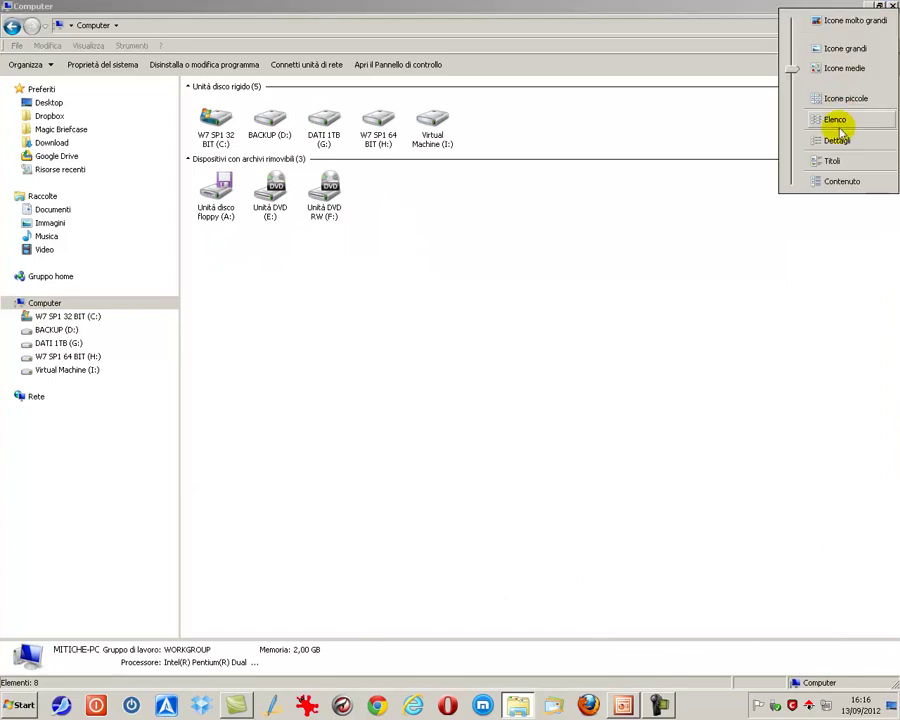
pyautogui.click(838, 160)
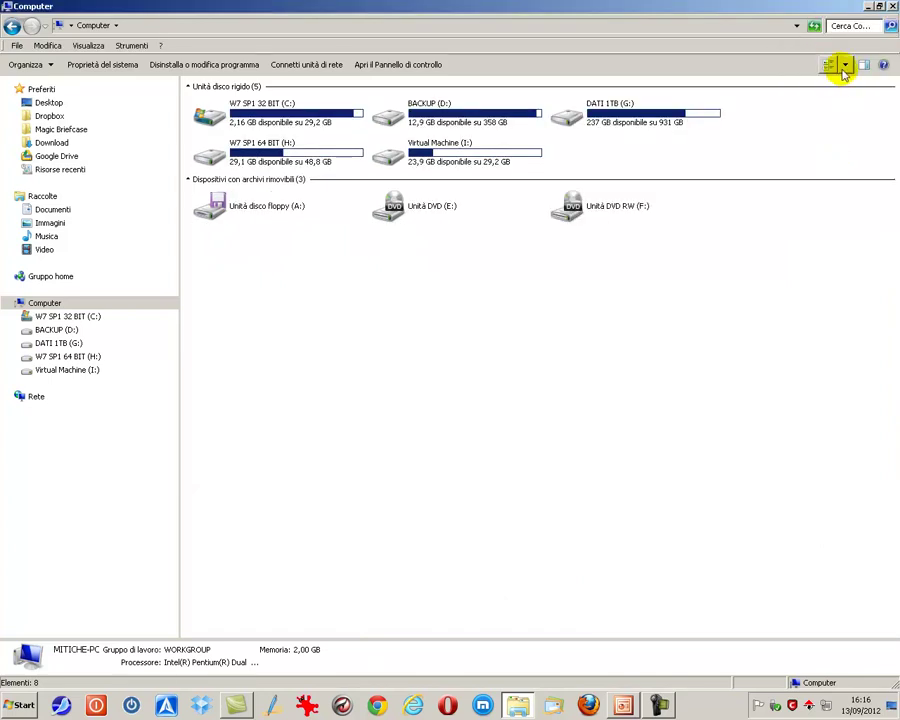
pyautogui.click(842, 63)
pyautogui.click(841, 174)
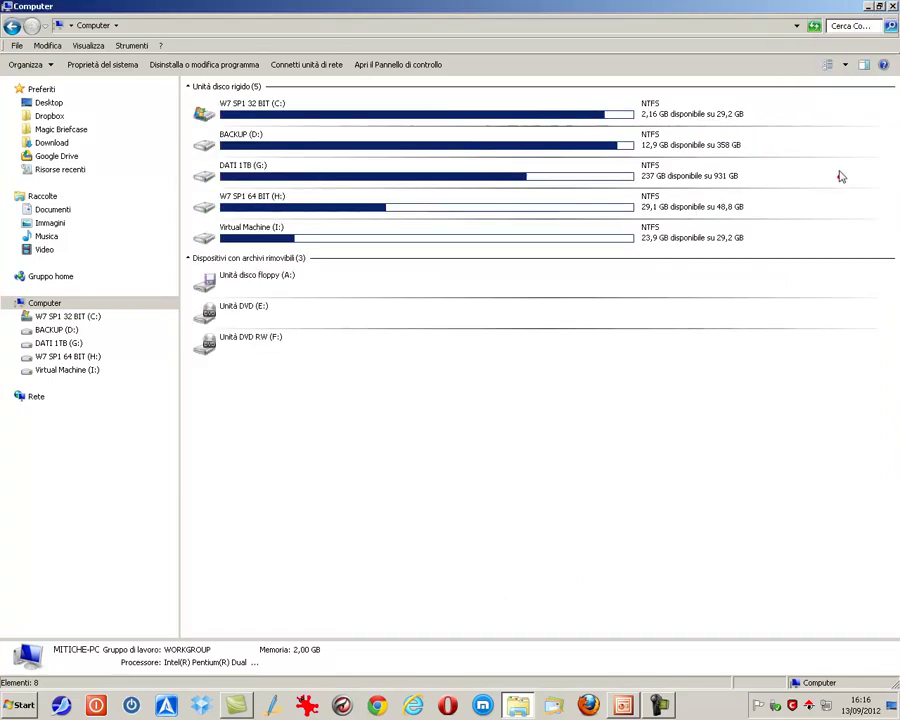
# Step: Set the Computer view to Dettagli and select Computer in the folder tree
pyautogui.click(845, 64)
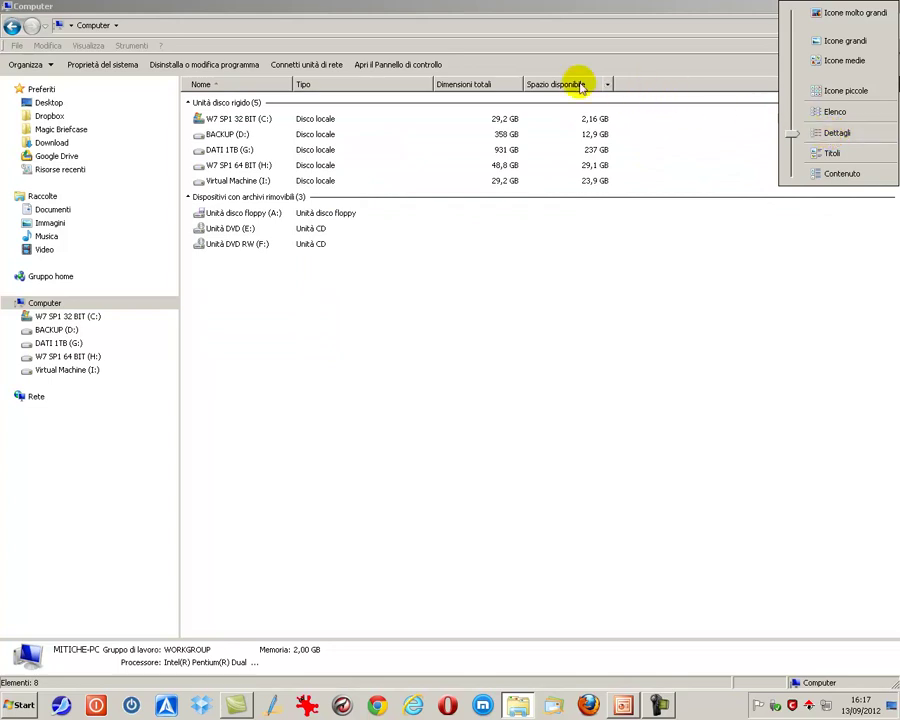
pyautogui.click(46, 305)
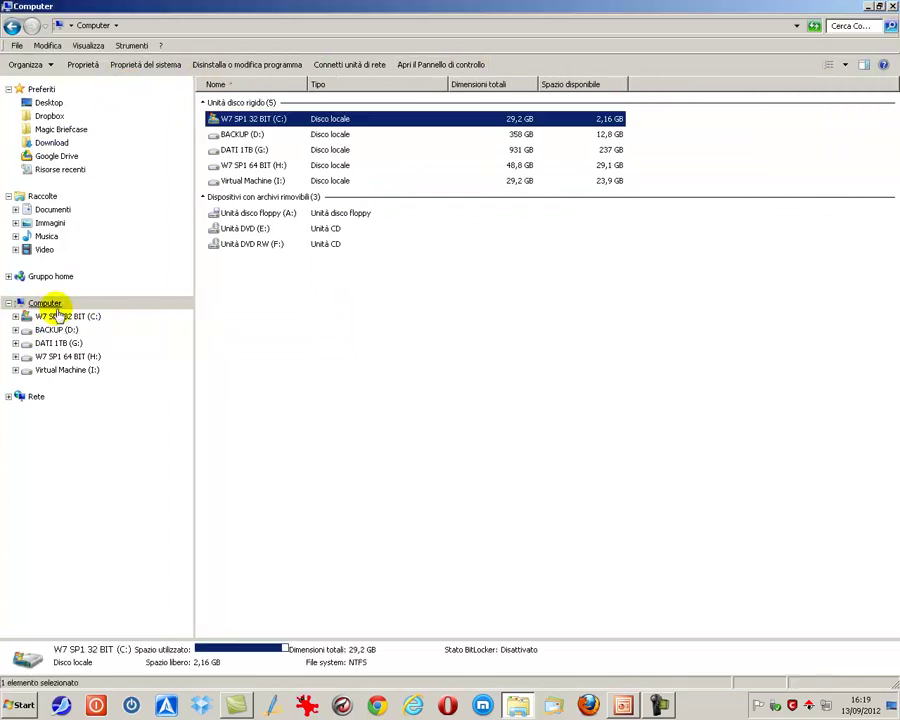
pyautogui.click(48, 304)
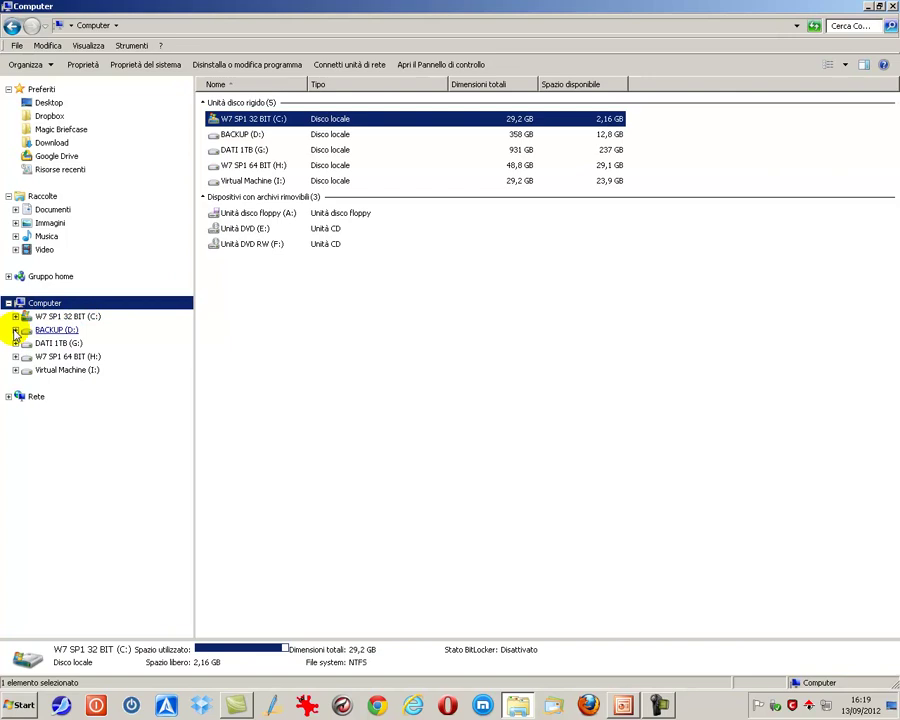
# Step: Expand BACKUP (D:) in the folder tree and open the LEZIONE 1 folder under BLOG > GAC
pyautogui.click(15, 330)
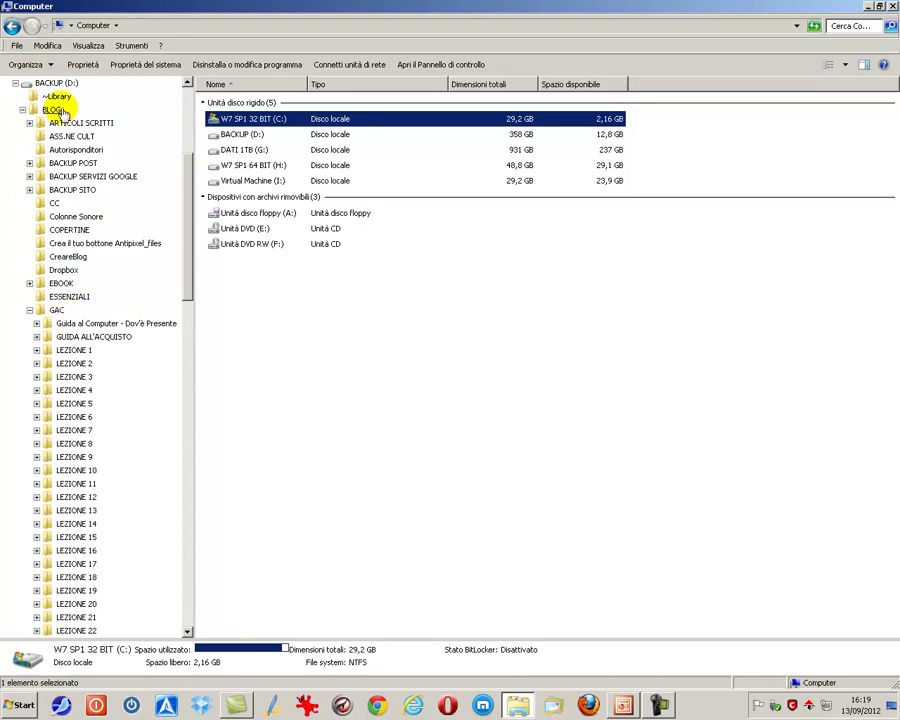
pyautogui.click(56, 310)
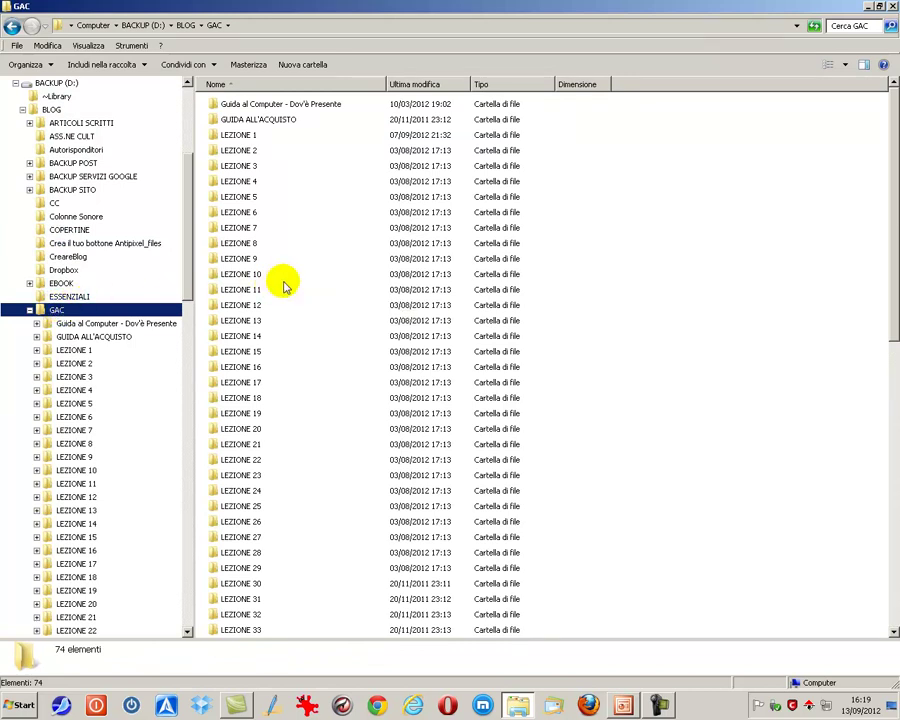
pyautogui.click(73, 351)
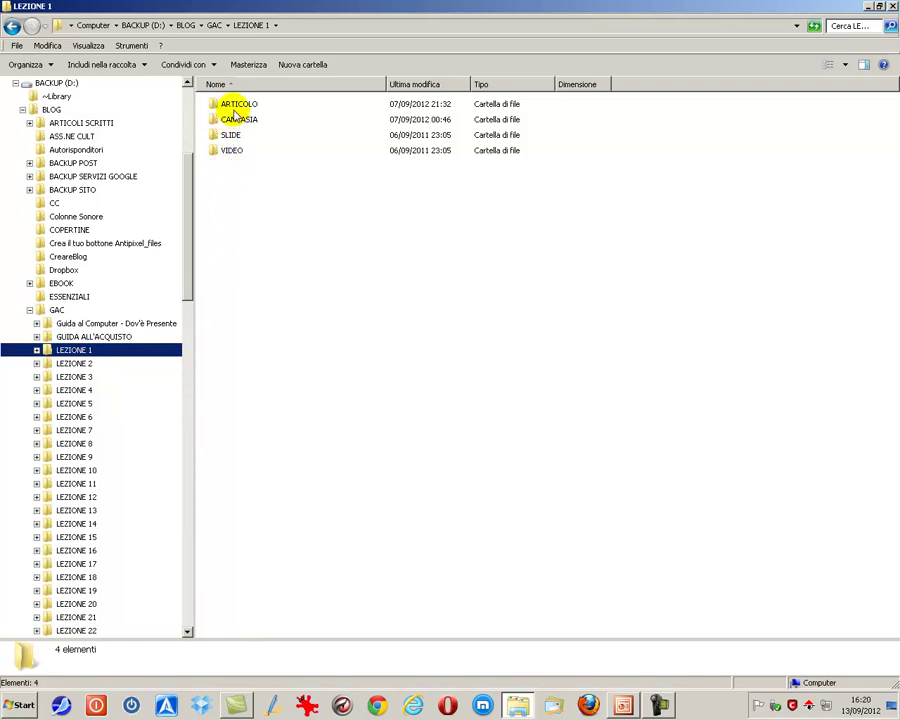
# Step: Expand LEZIONE 1 in the folder tree and view its ARTICOLO, CAMTASIA, SLIDE and VIDEO subfolders in turn
pyautogui.click(37, 354)
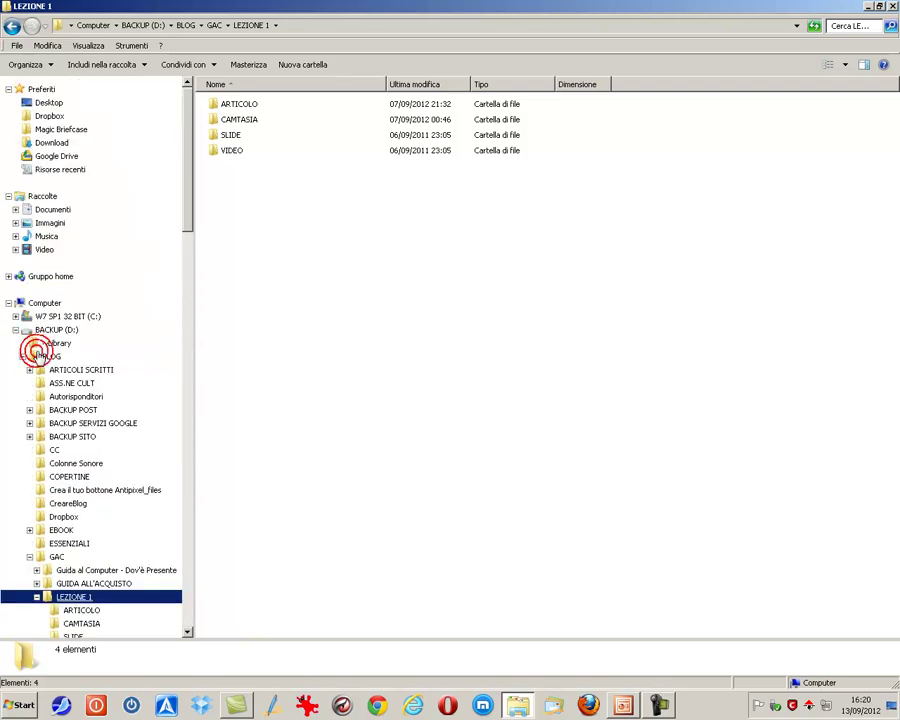
pyautogui.moveTo(190, 224); pyautogui.dragTo(187, 308)
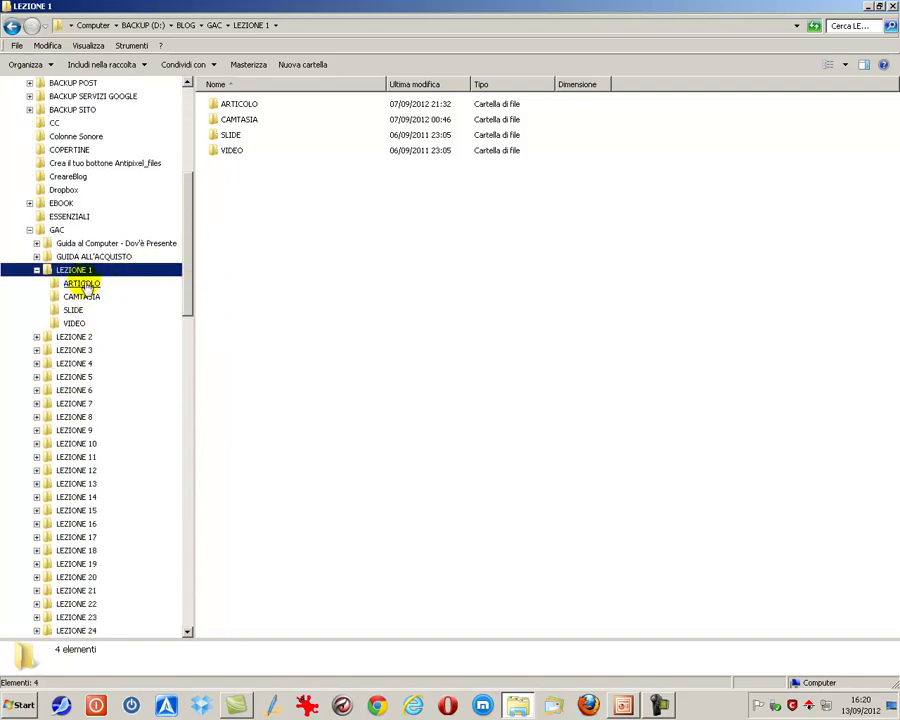
pyautogui.click(82, 284)
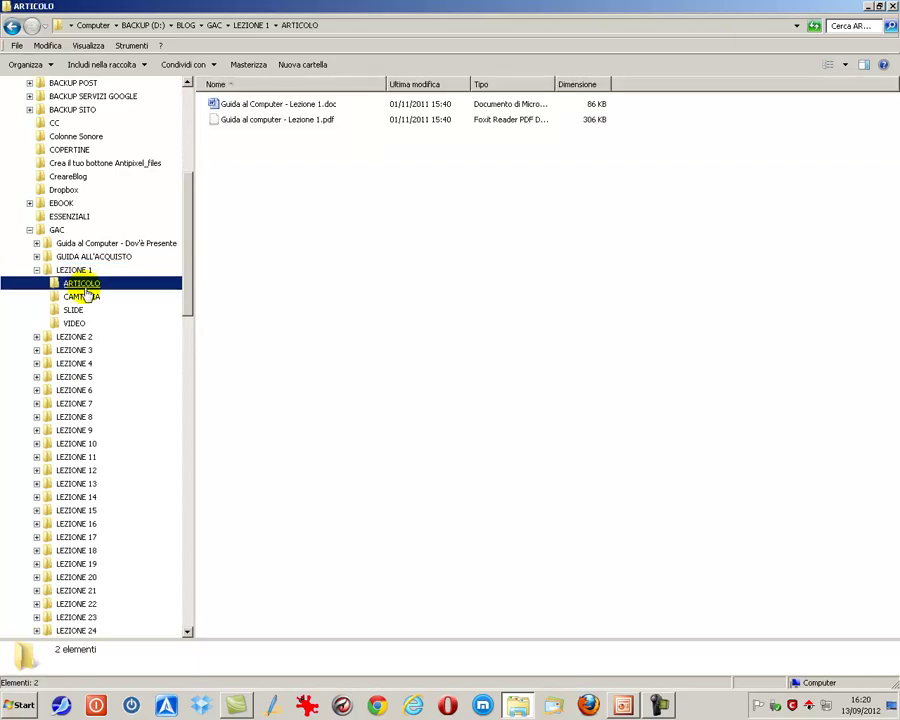
pyautogui.click(82, 297)
pyautogui.click(74, 310)
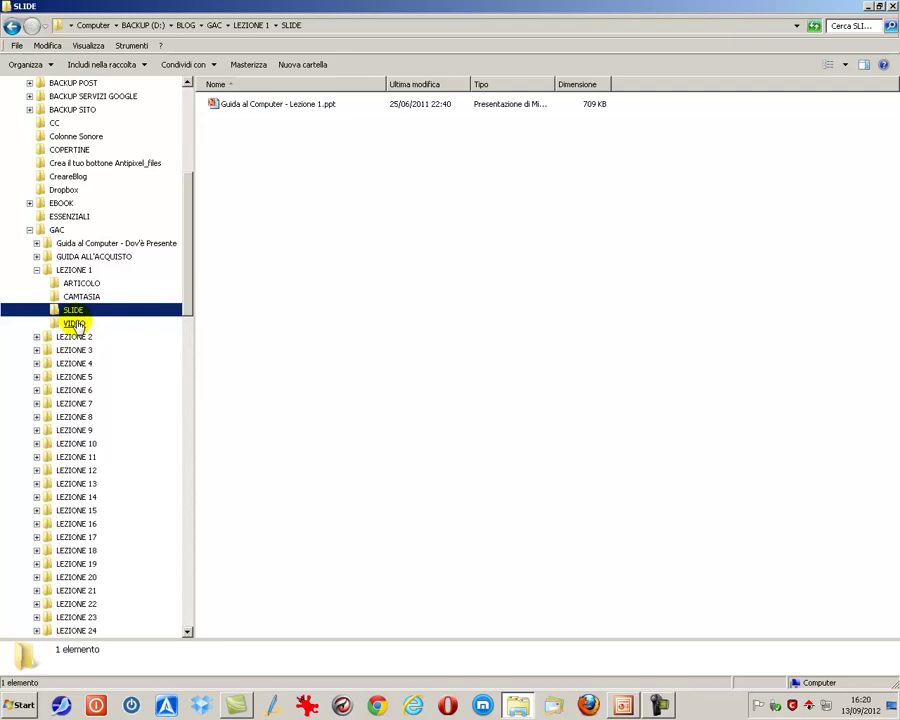
pyautogui.click(74, 324)
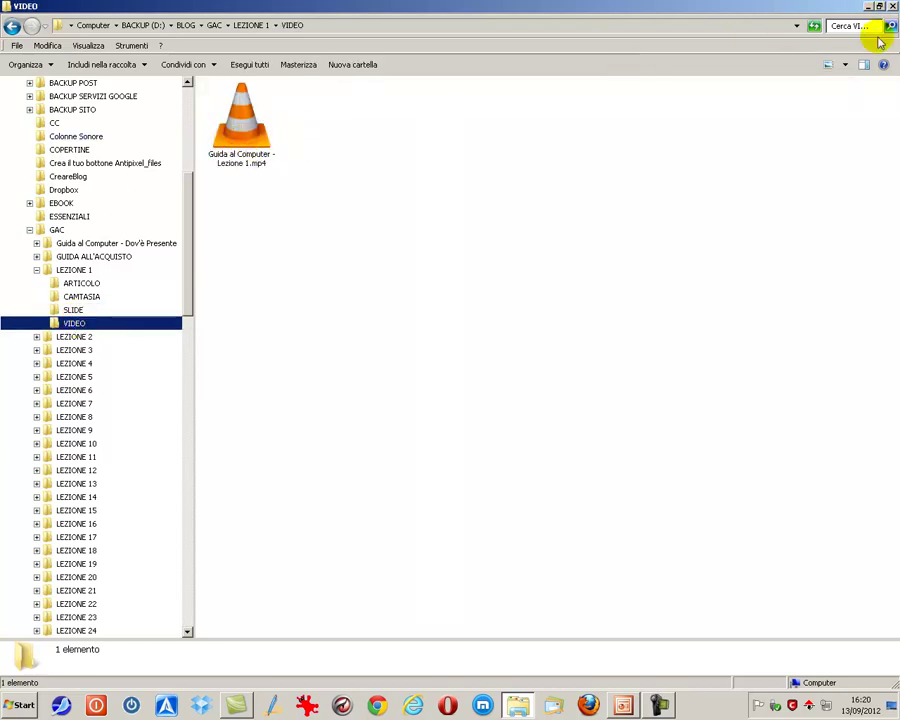
# Step: Set the VIDEO folder's view to Dettagli and select the Guida al Computer - Lezione 1.mp4 file
pyautogui.click(846, 65)
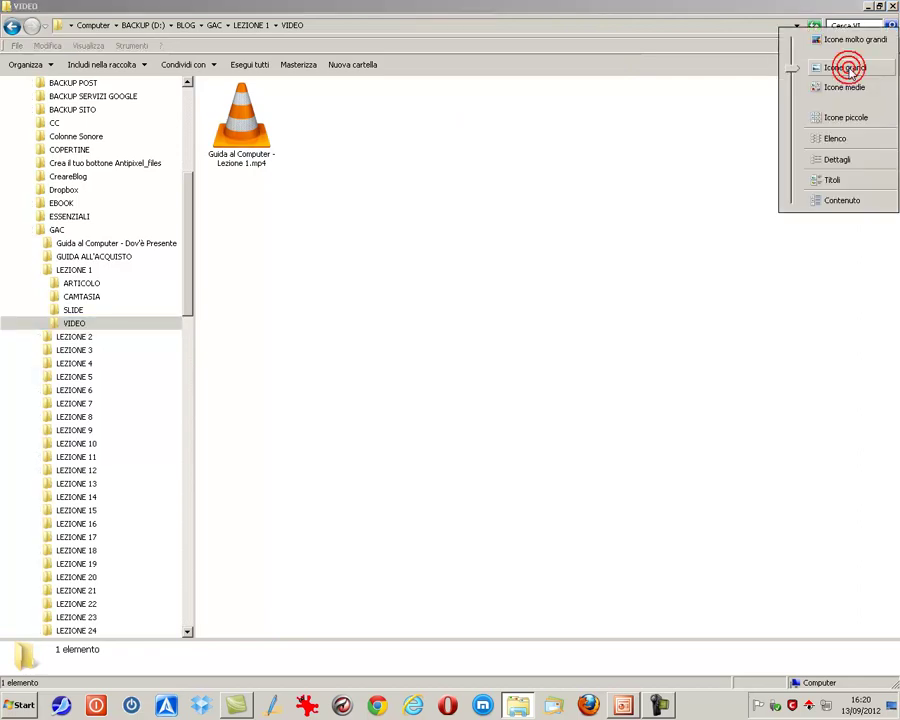
pyautogui.click(836, 159)
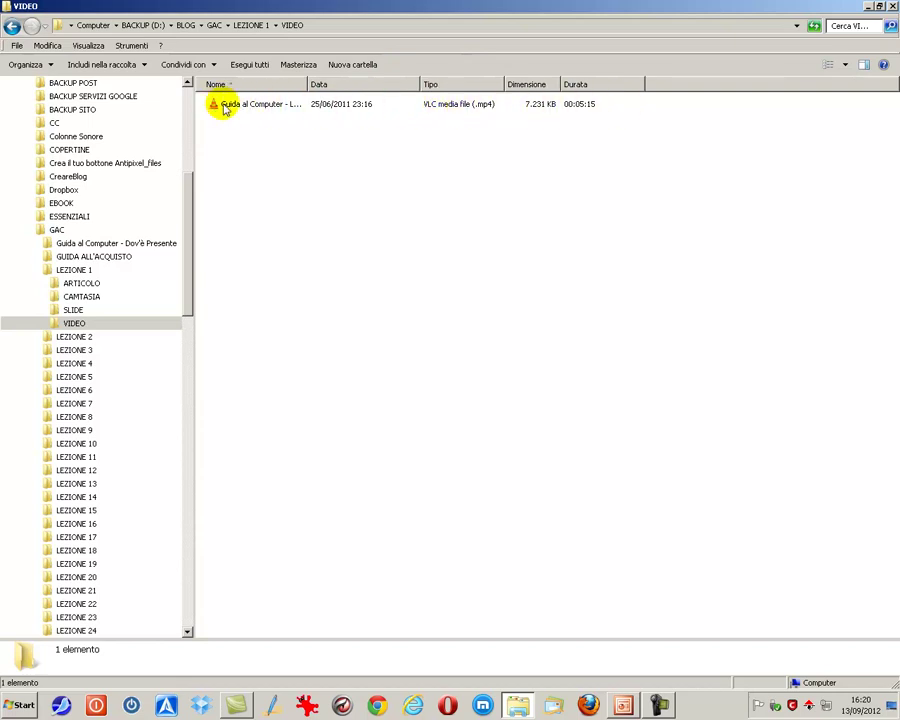
pyautogui.click(255, 112)
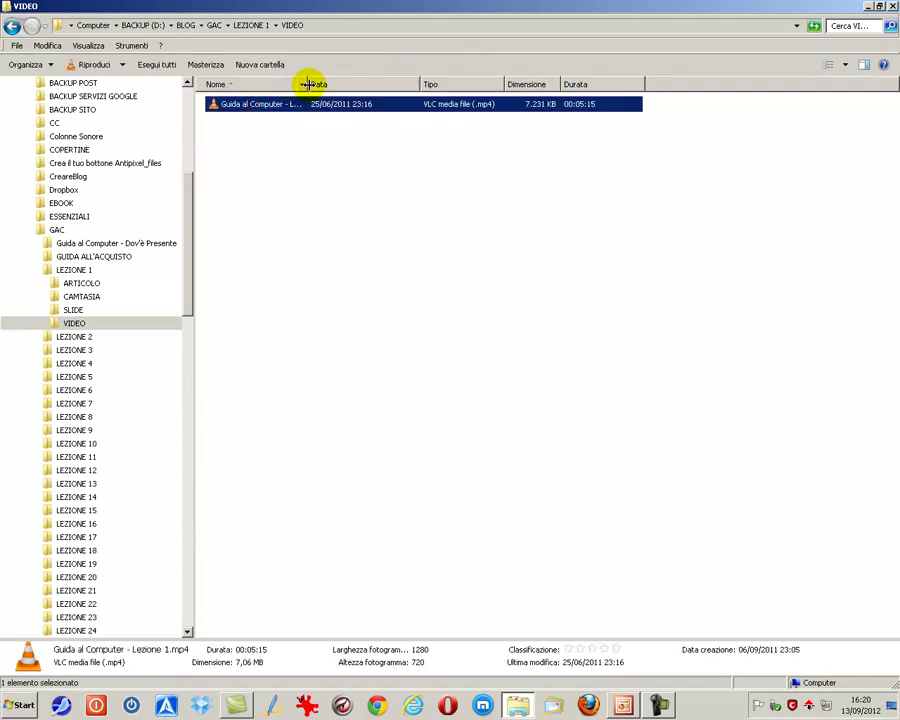
# Step: Enable file previews and preview Guida al computer - Lezione 1.pdf in the ARTICOLO folder
pyautogui.click(868, 63)
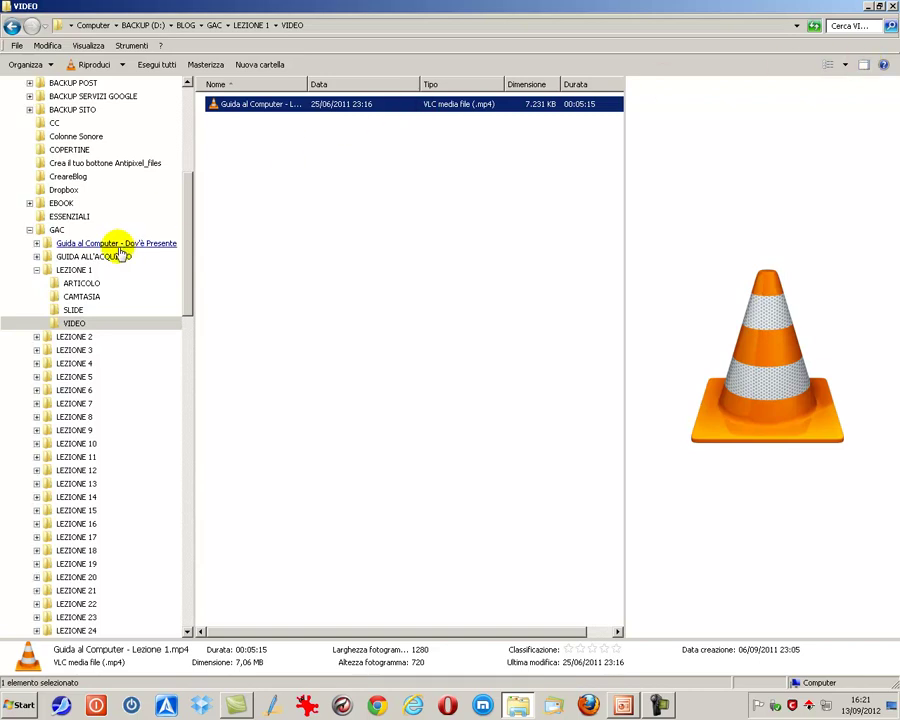
pyautogui.click(83, 285)
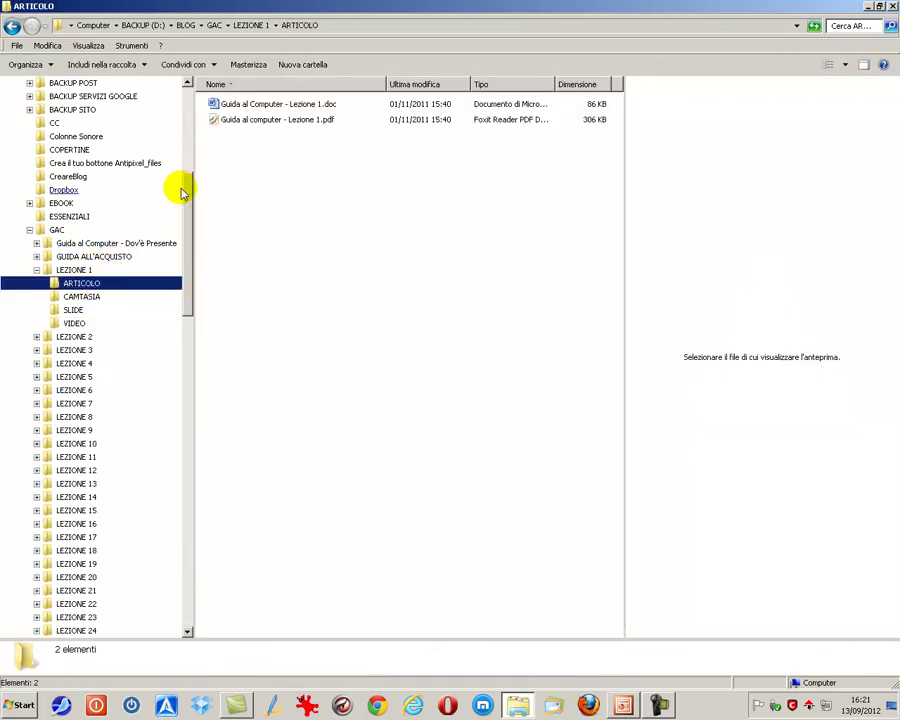
pyautogui.click(238, 121)
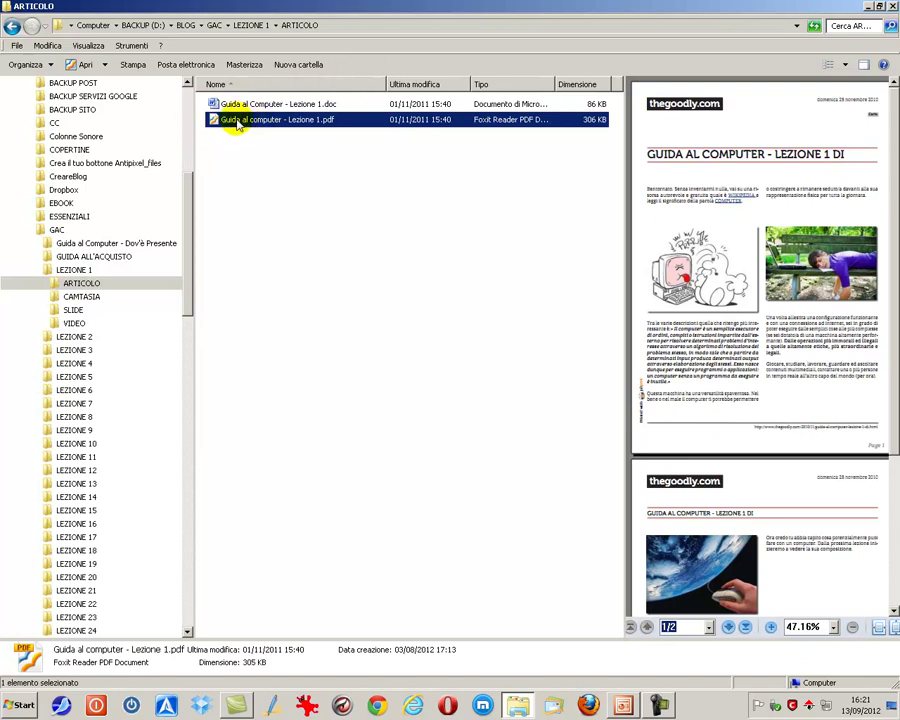
pyautogui.moveTo(238, 123)
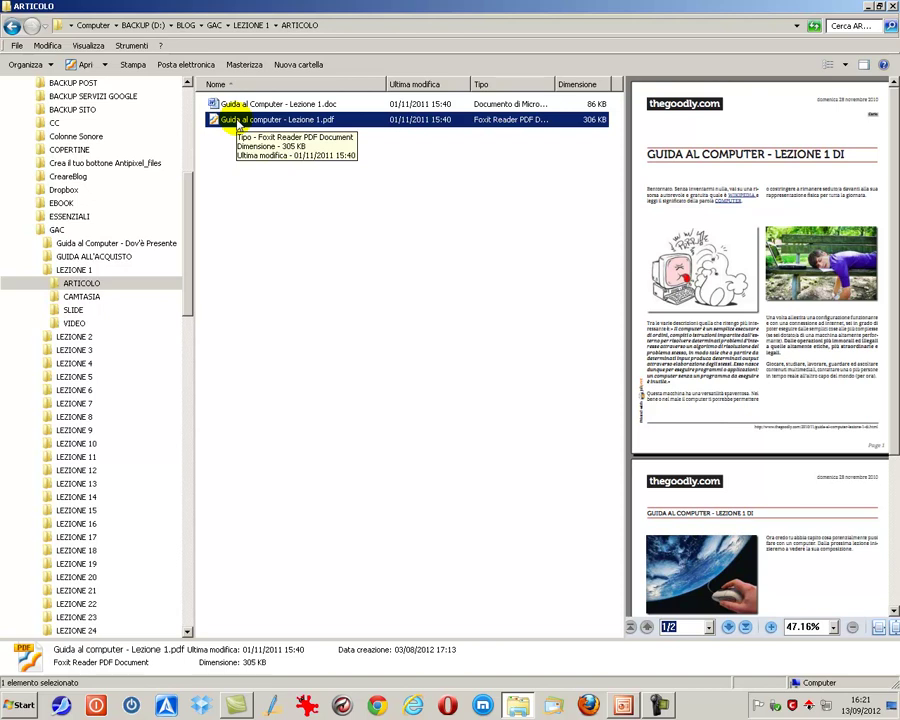
# Step: Open the Windows help on managing documents from the ARTICOLO folder window
pyautogui.click(884, 64)
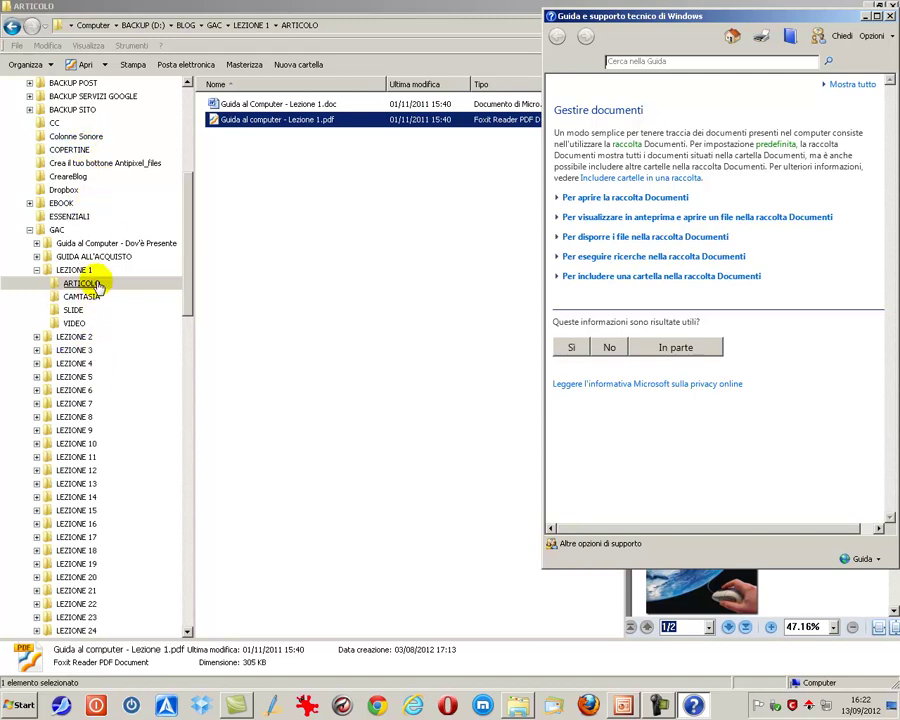
# Step: Close the help window and visit LEZIONE 1's CAMTASIA, LEZIONE 2's CAMTASIA and VIDEO, and LEZIONE 1's SLIDE and CAMTASIA folders in turn
pyautogui.click(890, 16)
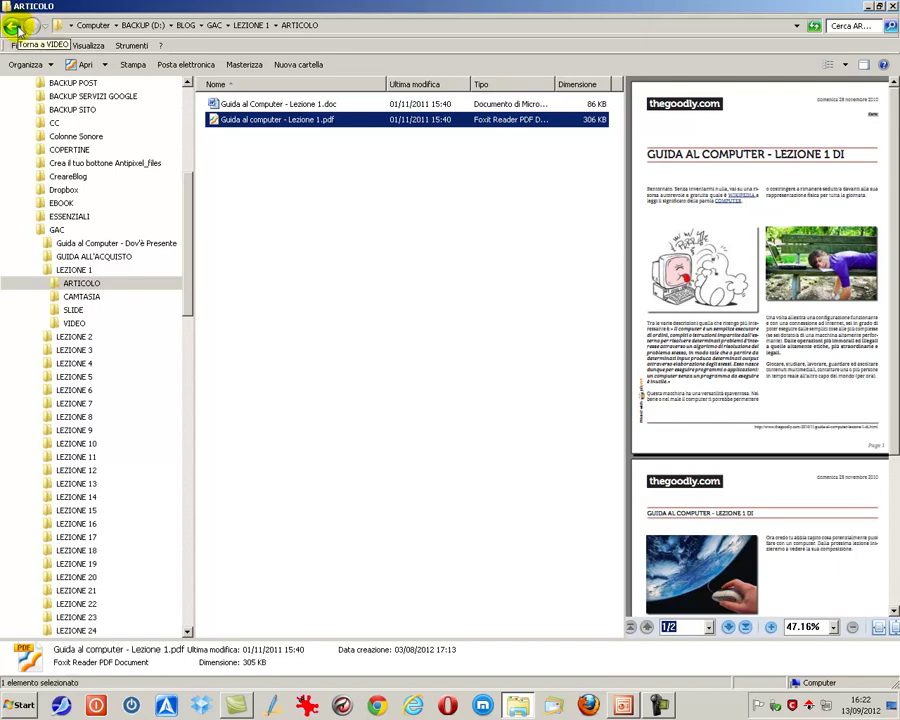
pyautogui.click(82, 297)
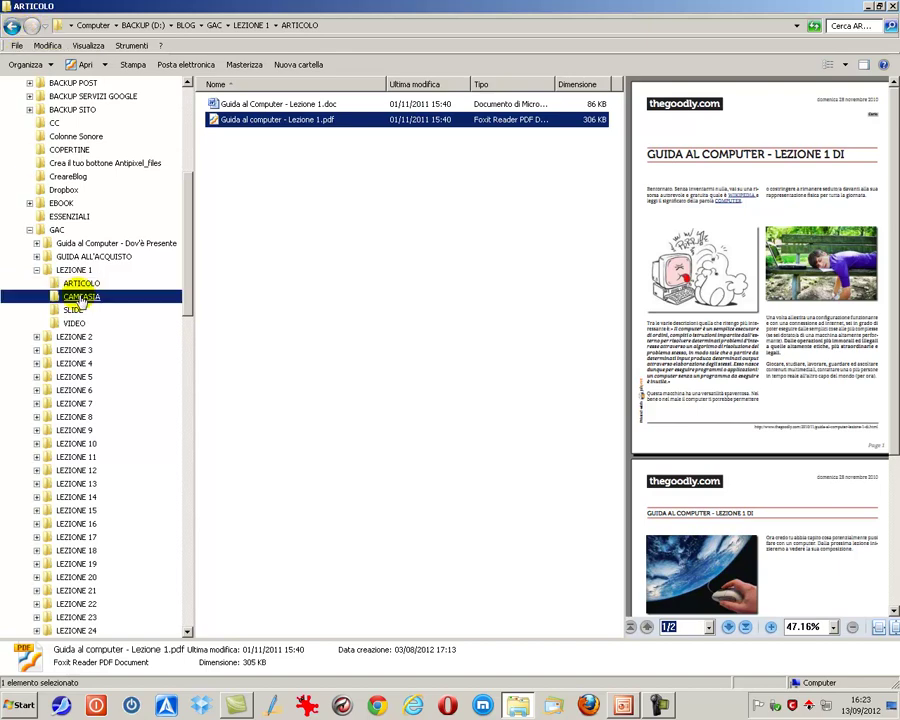
pyautogui.click(37, 337)
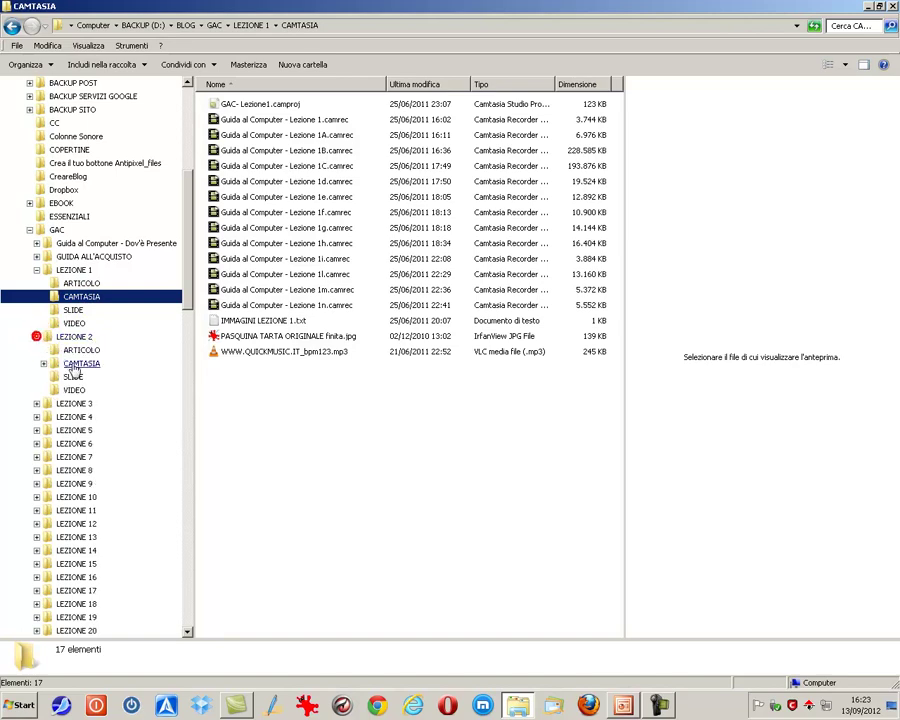
pyautogui.click(50, 364)
pyautogui.click(73, 390)
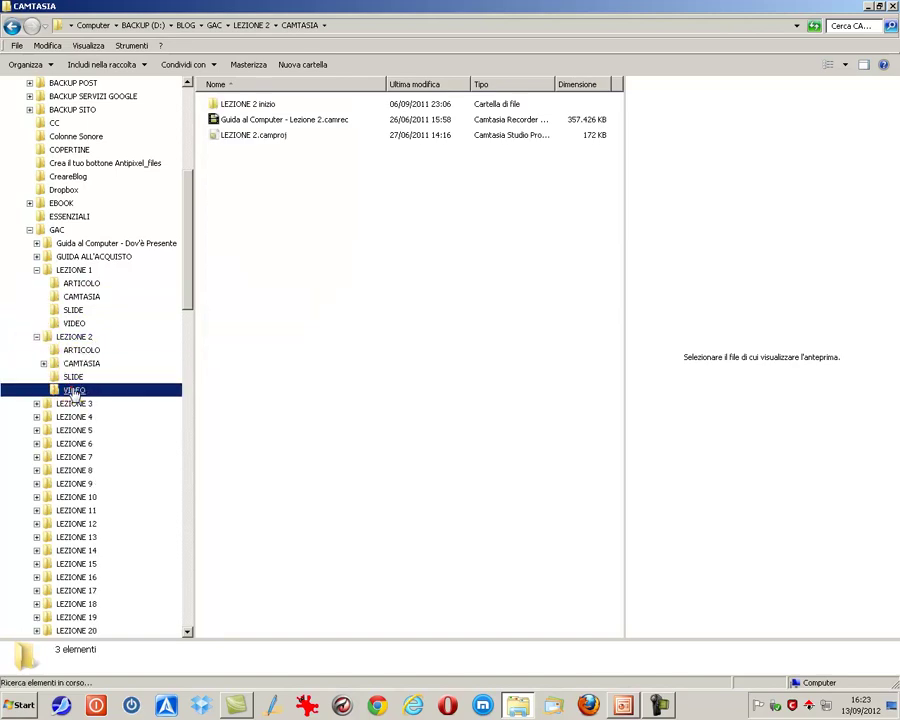
pyautogui.click(72, 310)
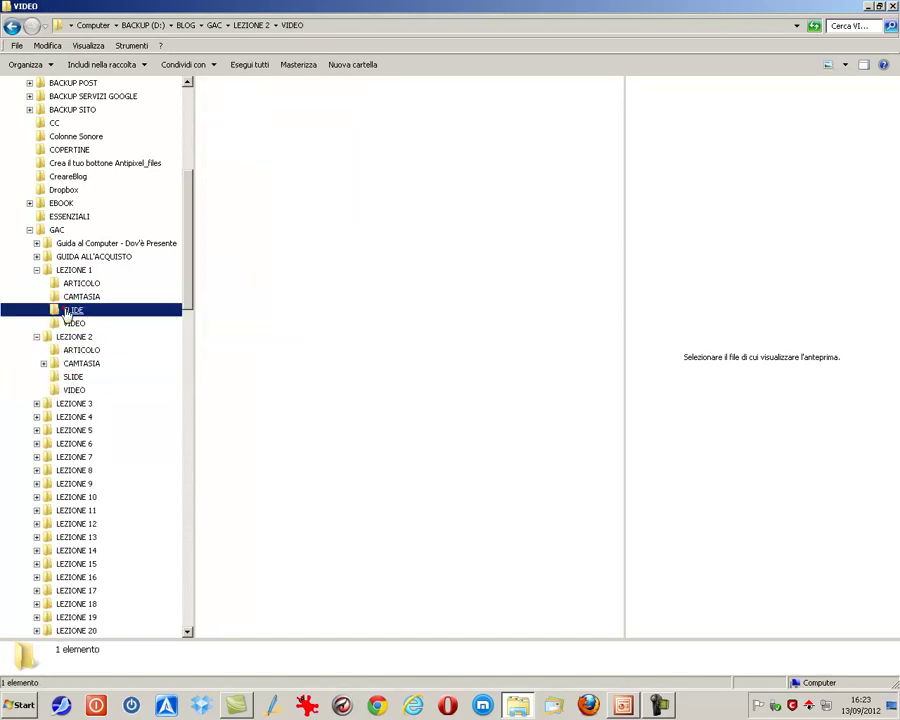
pyautogui.click(70, 296)
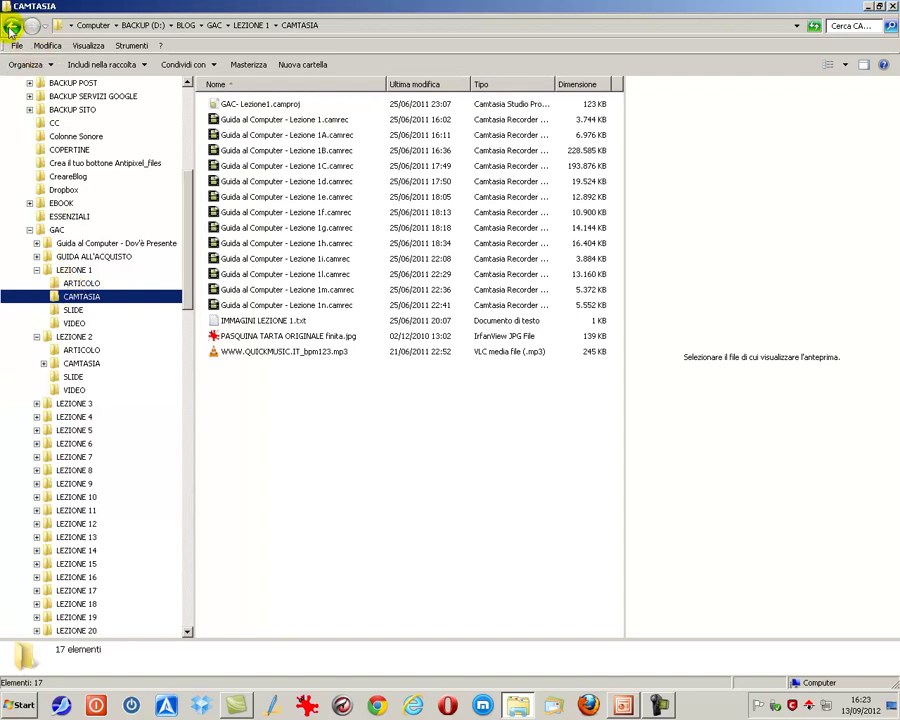
# Step: Go back through the four previously visited folders, one at a time, to the earlier visit of LEZIONE 1's CAMTASIA folder
pyautogui.click(12, 27)
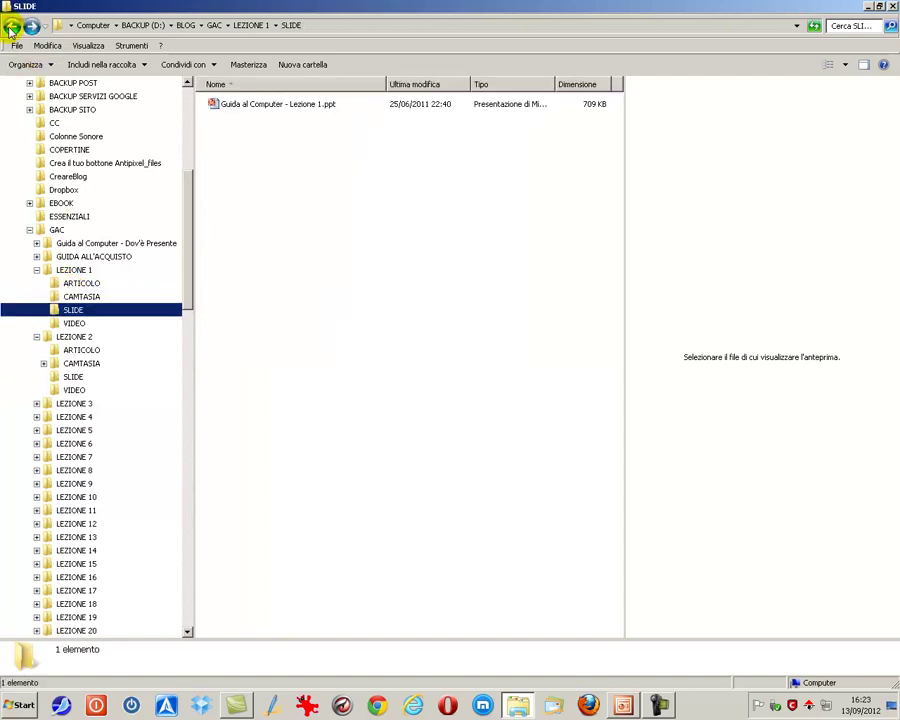
pyautogui.click(12, 27)
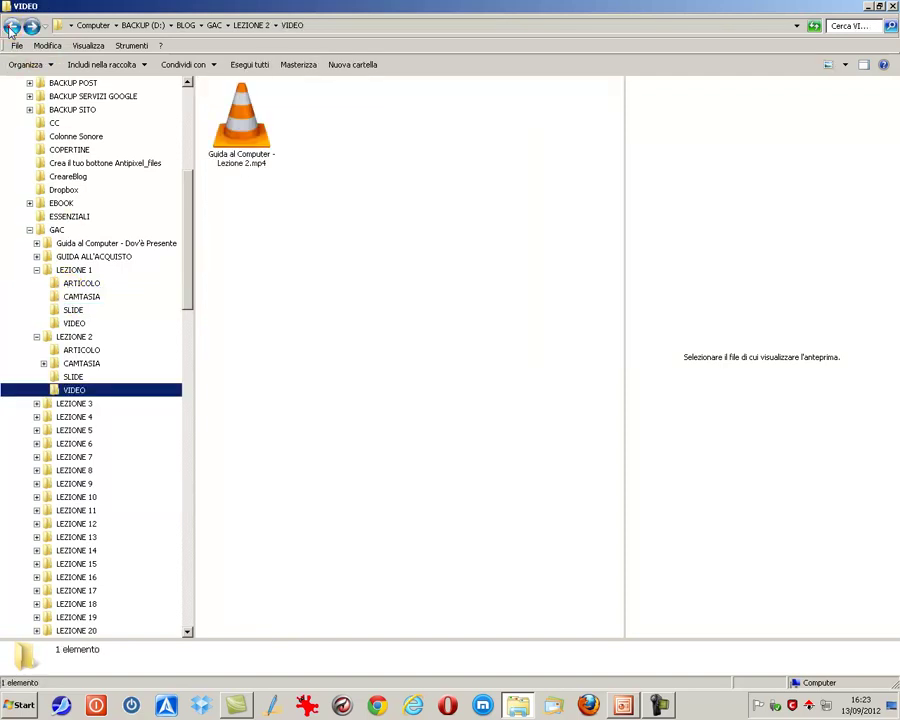
pyautogui.click(12, 27)
pyautogui.click(12, 27)
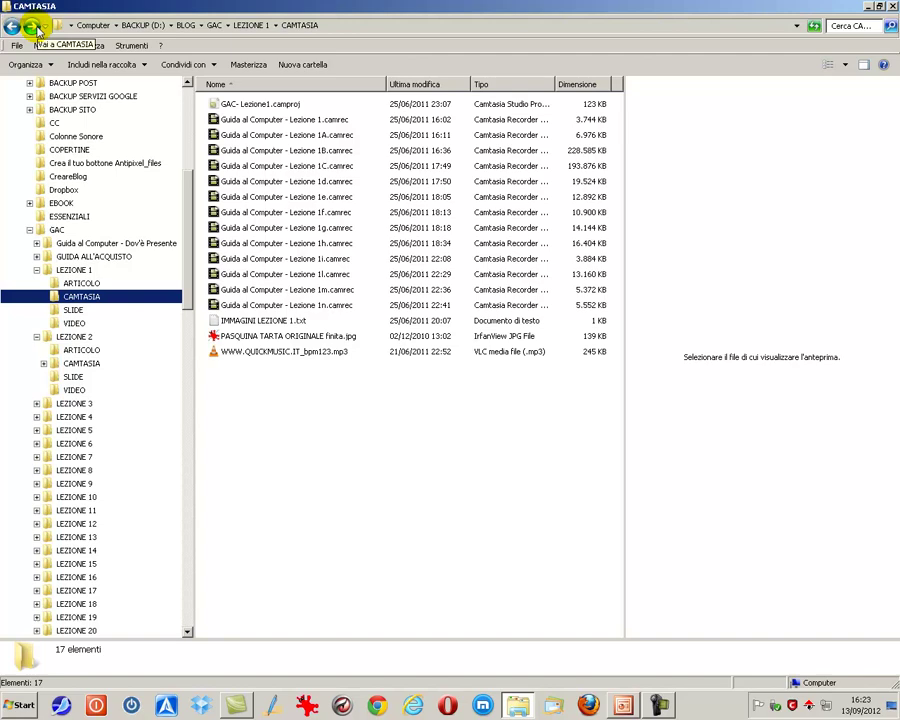
# Step: Go forward again through the same four folders to the most recent visit of LEZIONE 1's CAMTASIA folder
pyautogui.click(33, 28)
pyautogui.click(33, 28)
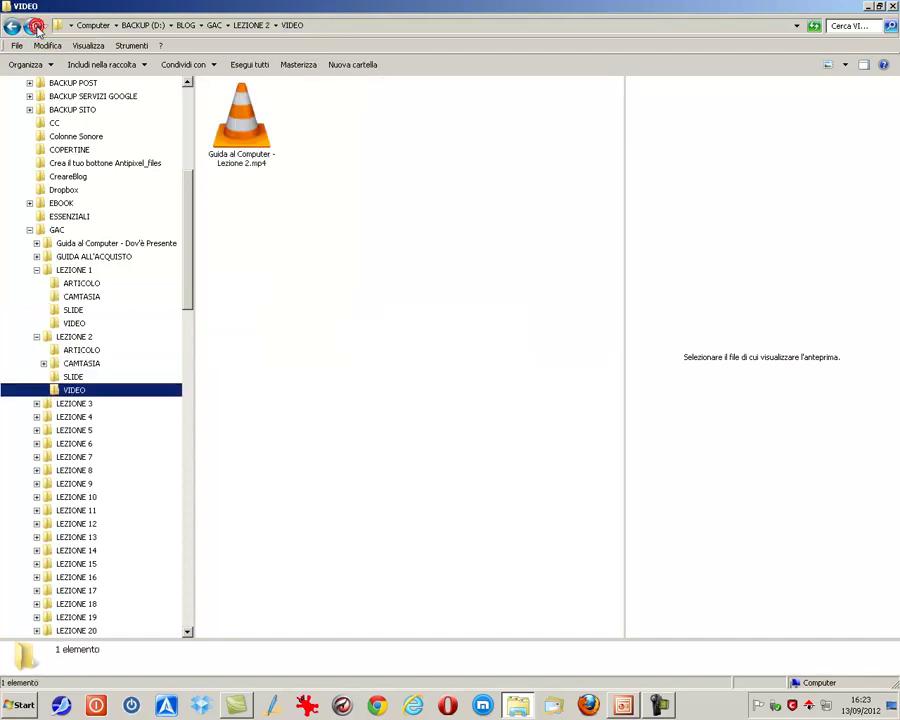
pyautogui.click(33, 28)
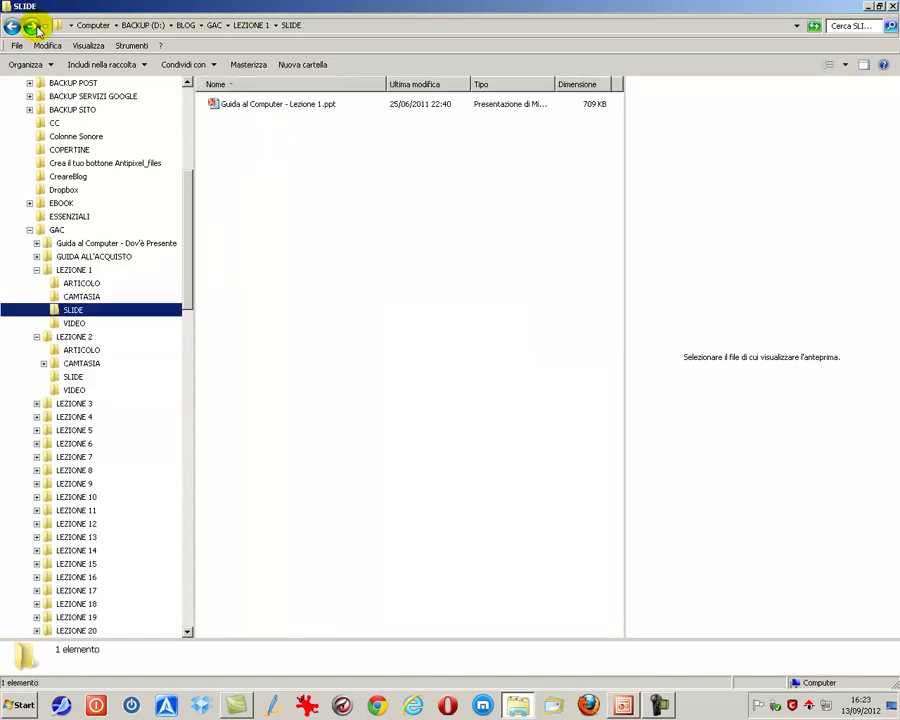
pyautogui.click(33, 28)
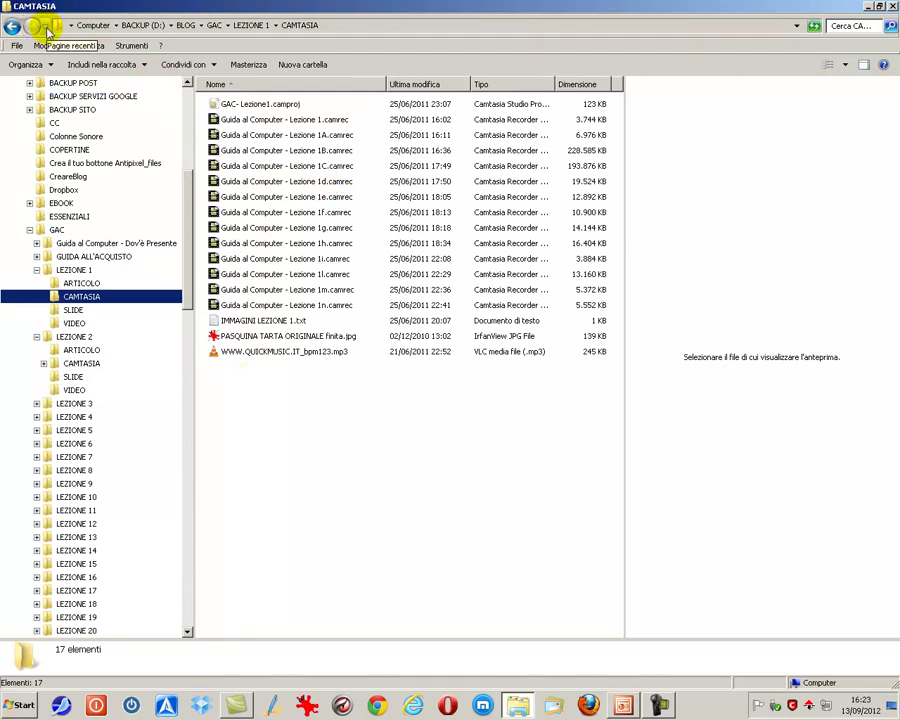
# Step: Use the recent pages history to jump to LEZIONE 1's VIDEO folder and to LEZIONE 2's CAMTASIA folder
pyautogui.click(46, 29)
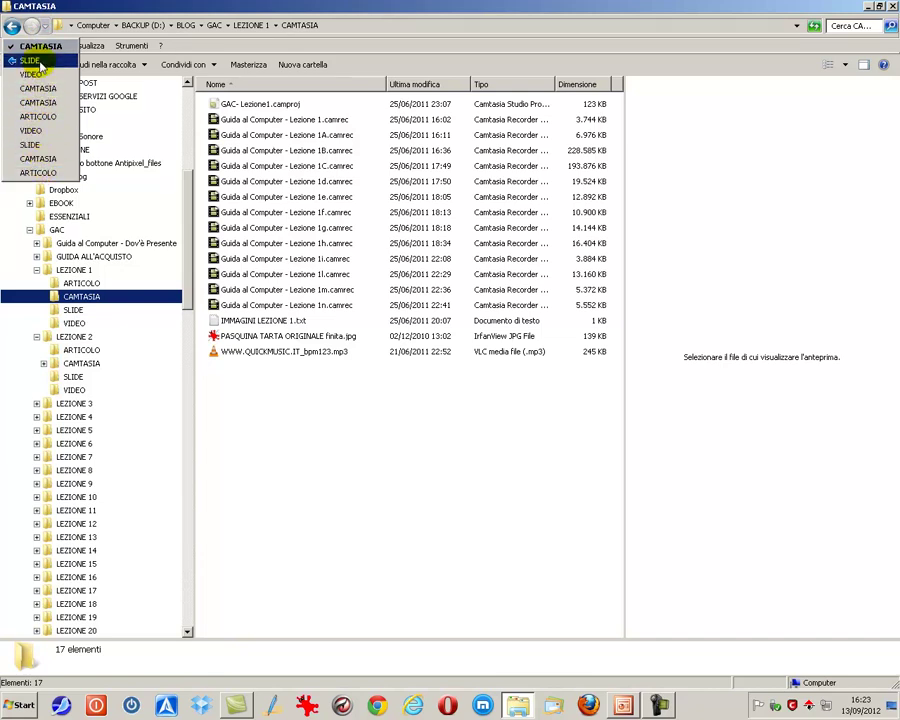
pyautogui.click(35, 131)
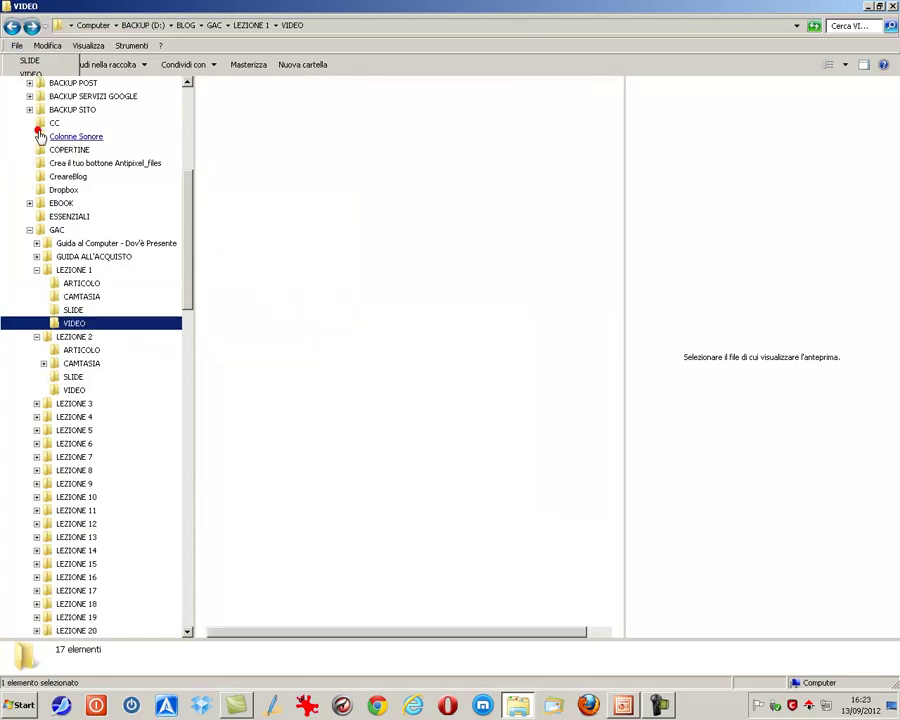
pyautogui.click(46, 27)
pyautogui.click(38, 88)
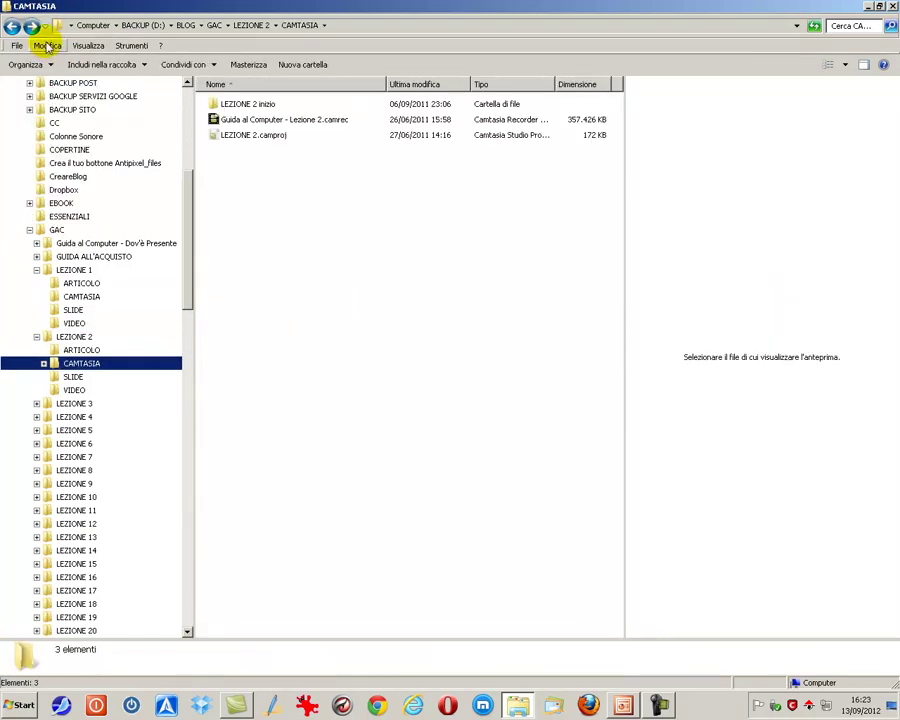
pyautogui.click(46, 27)
pyautogui.click(16, 26)
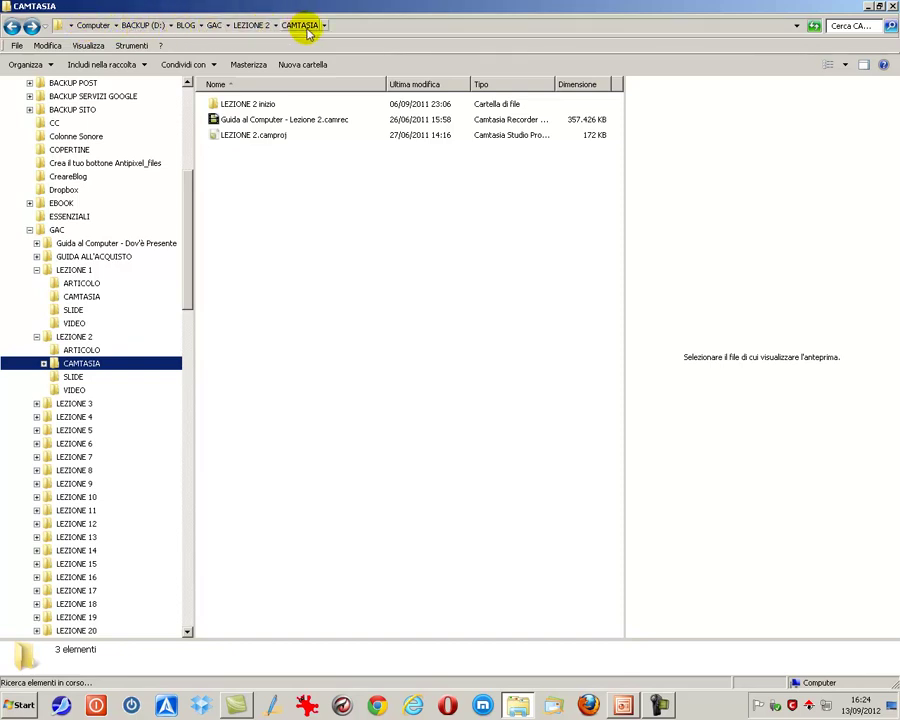
# Step: Select LEZIONE 2.camproj, and preview Guida al computer - Lezione 2.pdf in LEZIONE 2's ARTICOLO folder
pyautogui.click(250, 135)
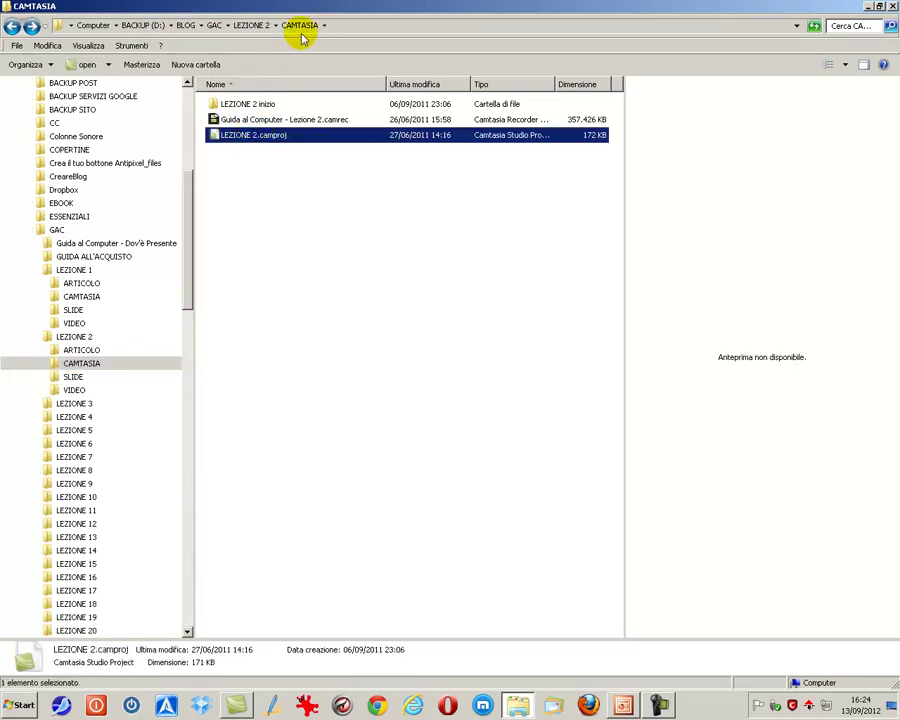
pyautogui.click(65, 350)
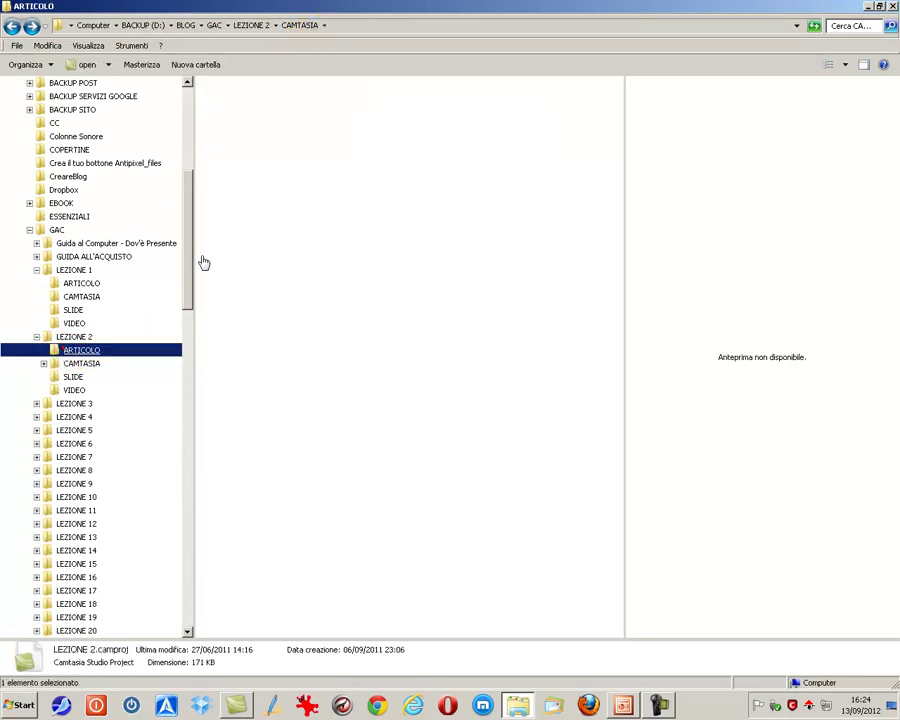
pyautogui.click(289, 120)
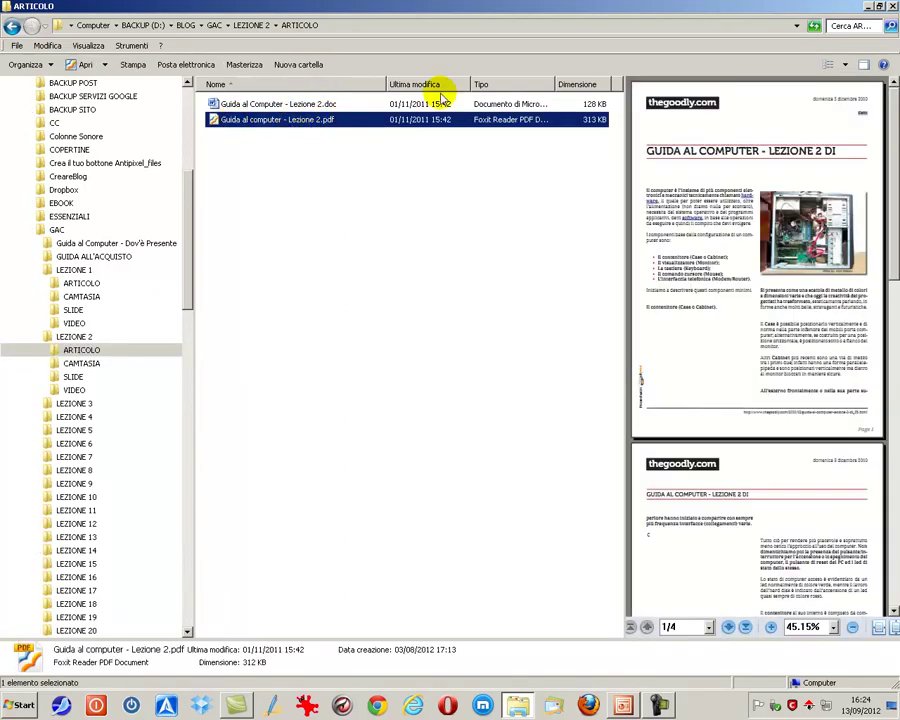
# Step: Show the ARTICOLO folder's full path D:\BLOG\GAC\LEZIONE 2\ARTICOLO and copy it
pyautogui.click(798, 28)
pyautogui.hotkey('ctrl', 'c')
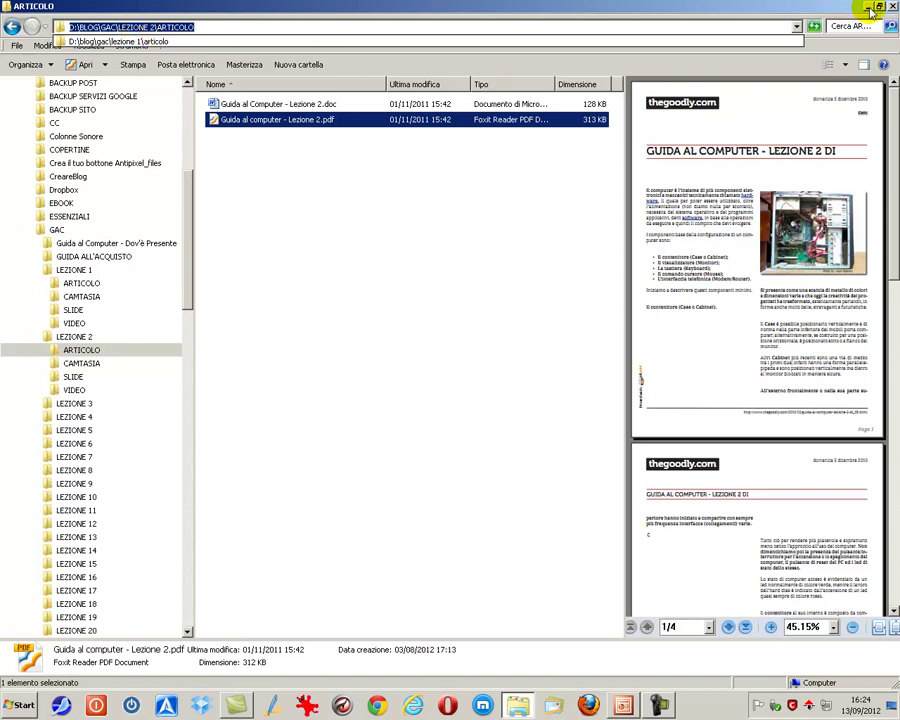
pyautogui.press('Escape')
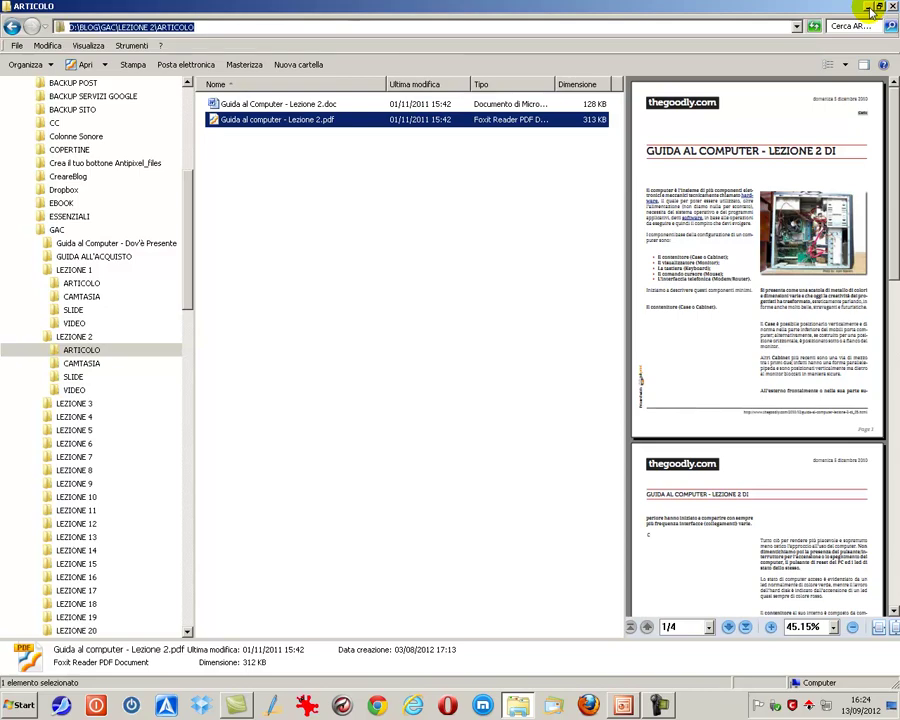
# Step: Minimize the folder window and create a desktop shortcut to the copied path D:\BLOG\GAC\LEZIONE 2\ARTICOLO
pyautogui.click(868, 8)
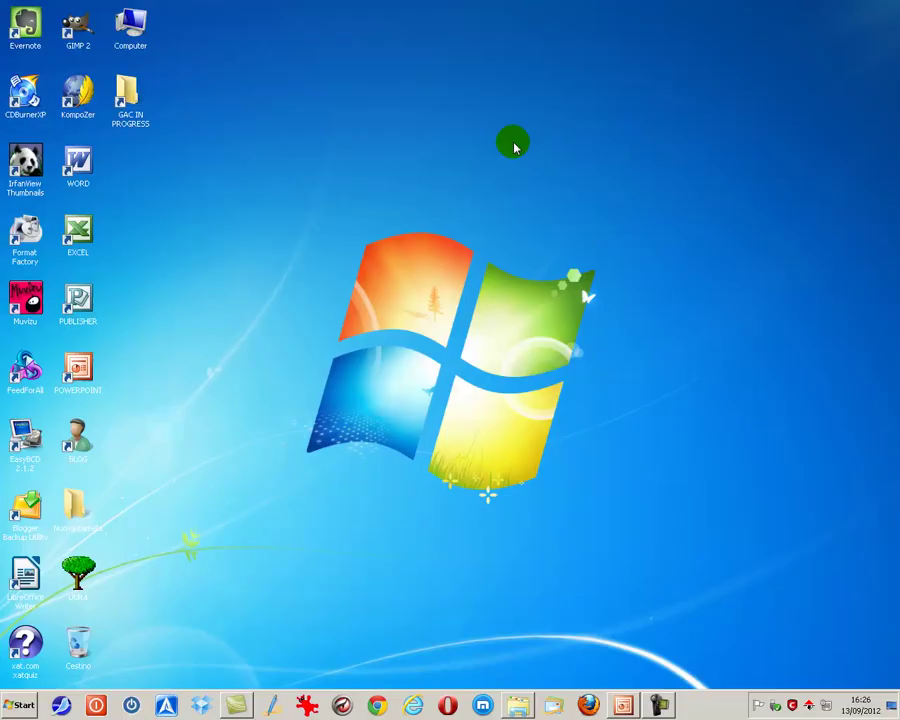
pyautogui.rightClick(294, 163)
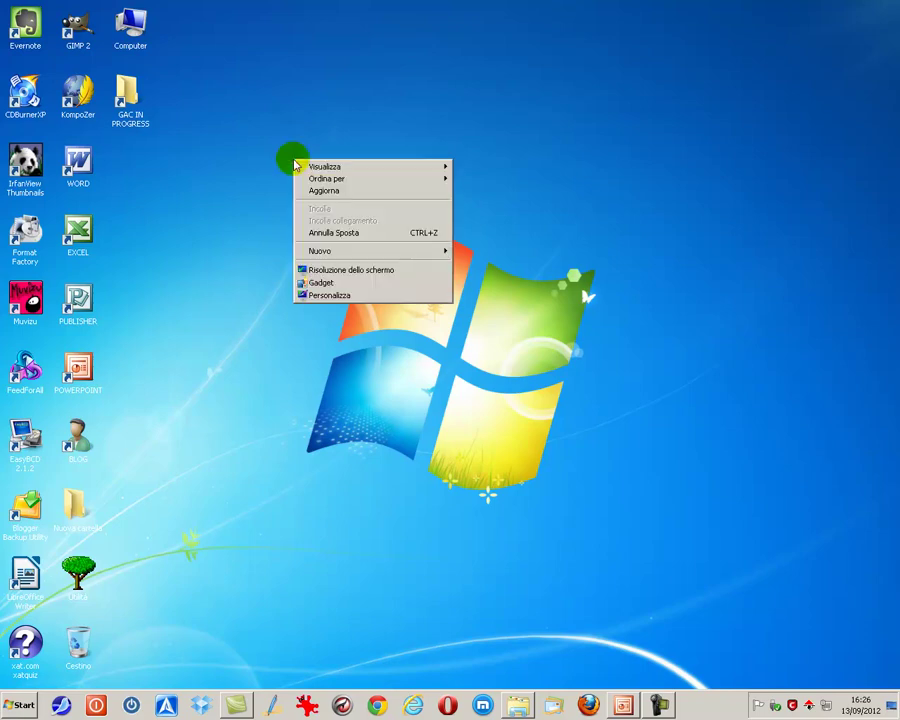
pyautogui.moveTo(346, 255)
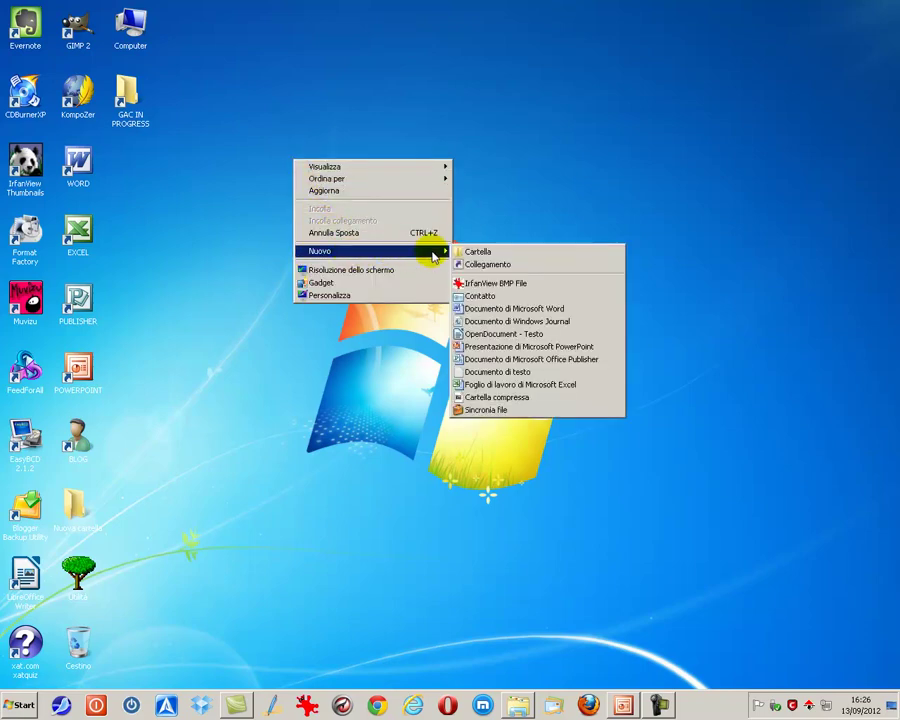
pyautogui.click(487, 266)
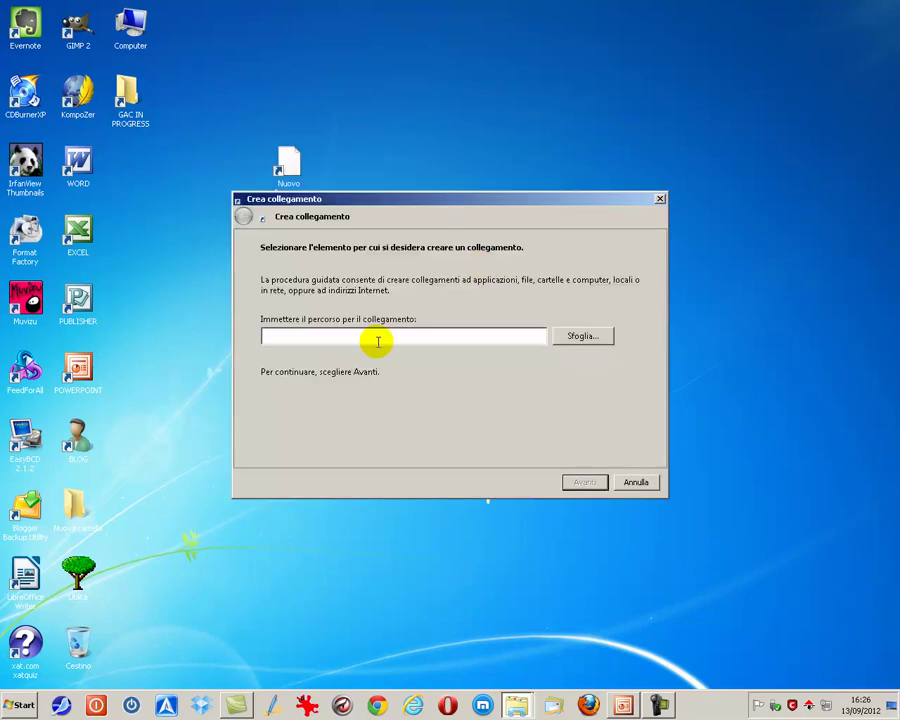
pyautogui.hotkey('ctrl', 'v')
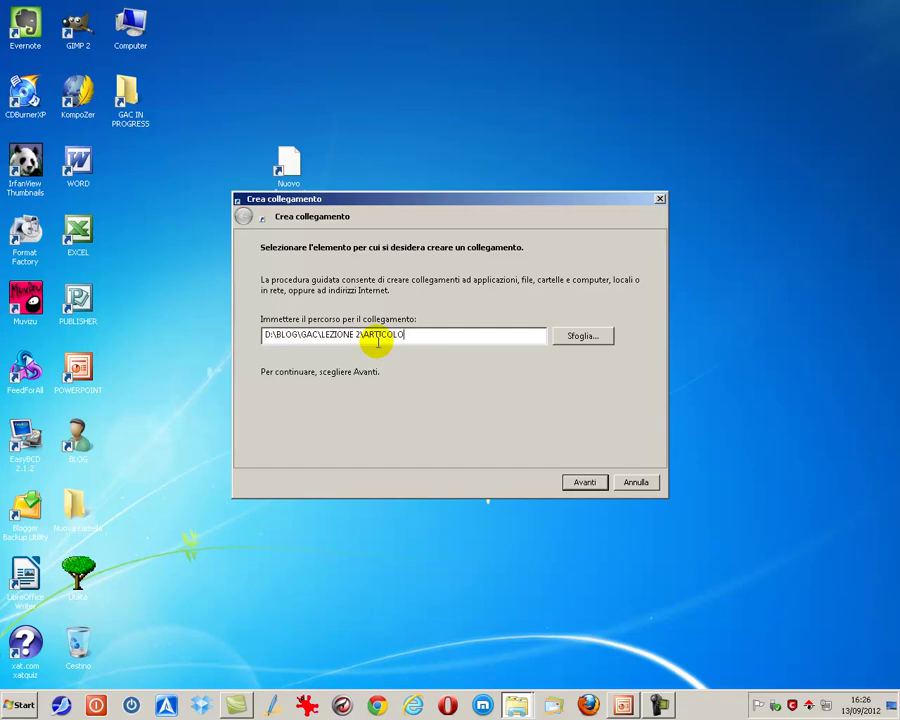
pyautogui.moveTo(412, 334); pyautogui.dragTo(217, 331)
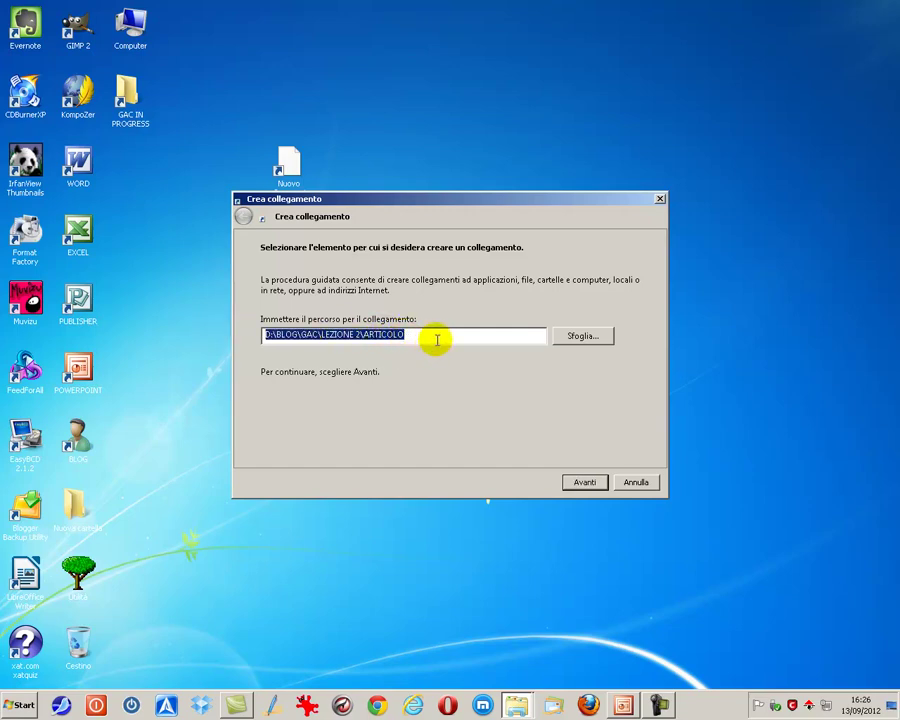
pyautogui.click(580, 484)
pyautogui.click(578, 482)
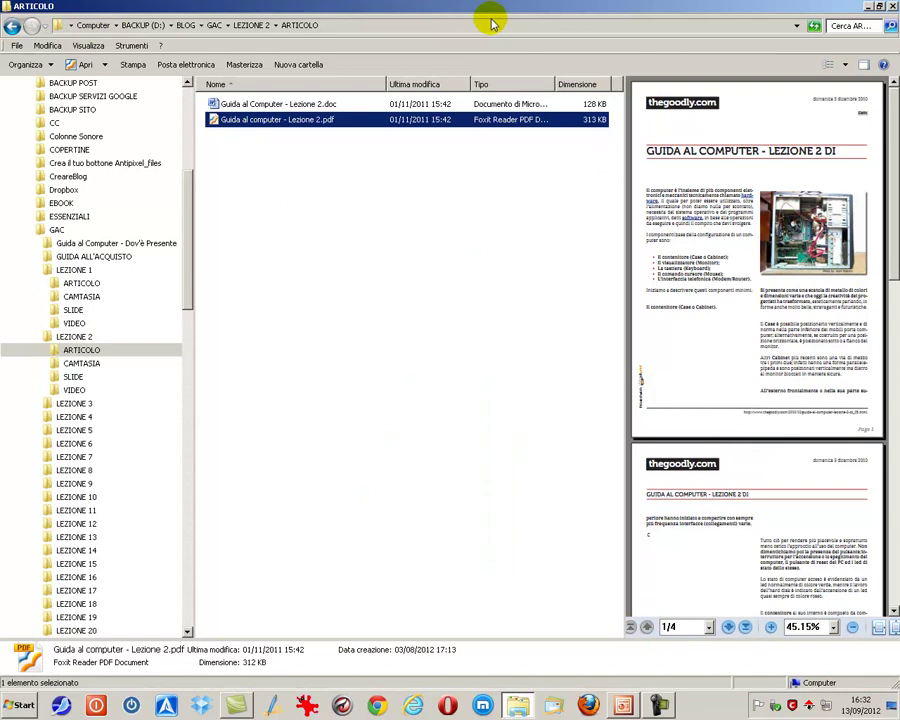
# Step: List the subfolders of Computer, LEZIONE 2 and GAC from the path, and open the GAC folder
pyautogui.click(116, 26)
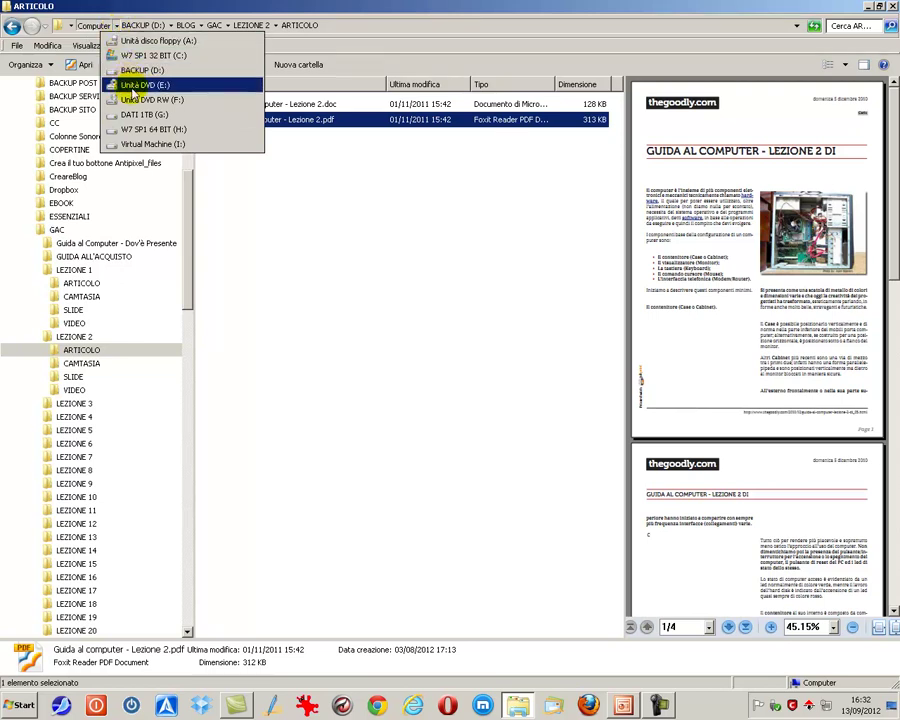
pyautogui.click(276, 26)
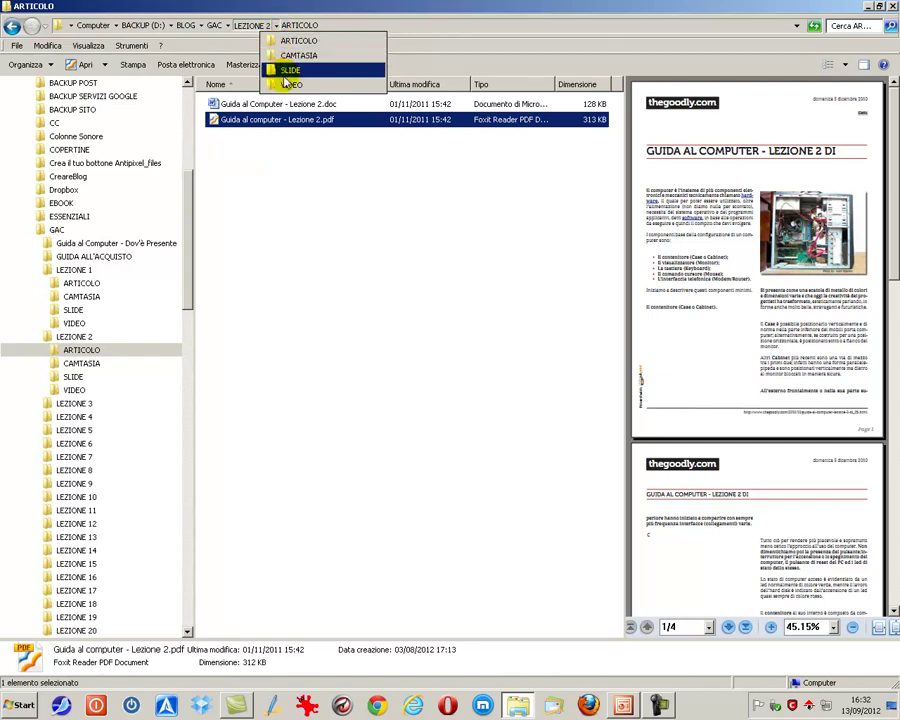
pyautogui.click(228, 26)
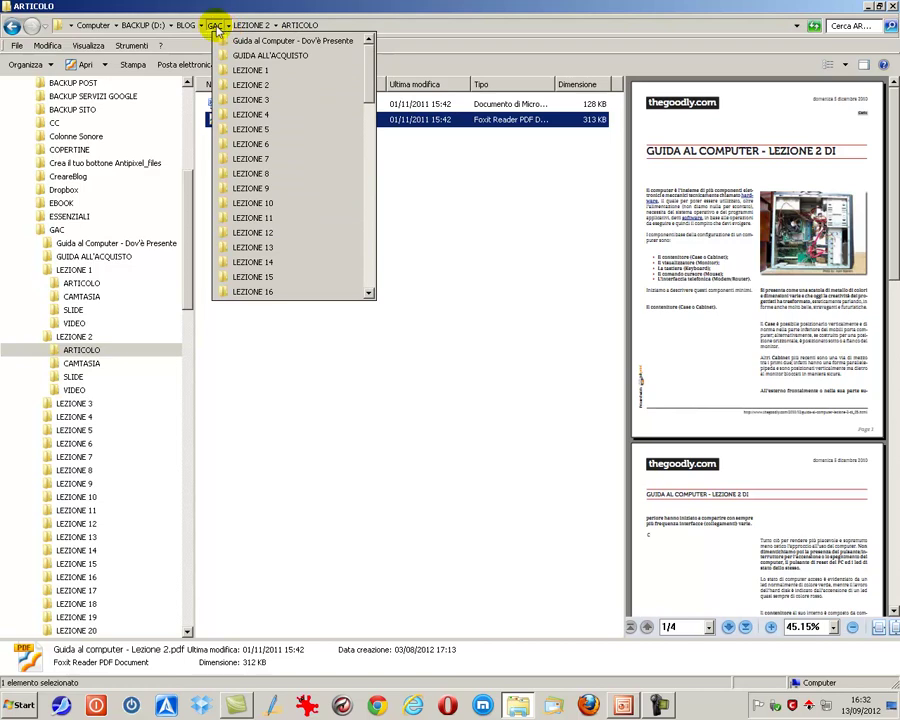
pyautogui.click(214, 25)
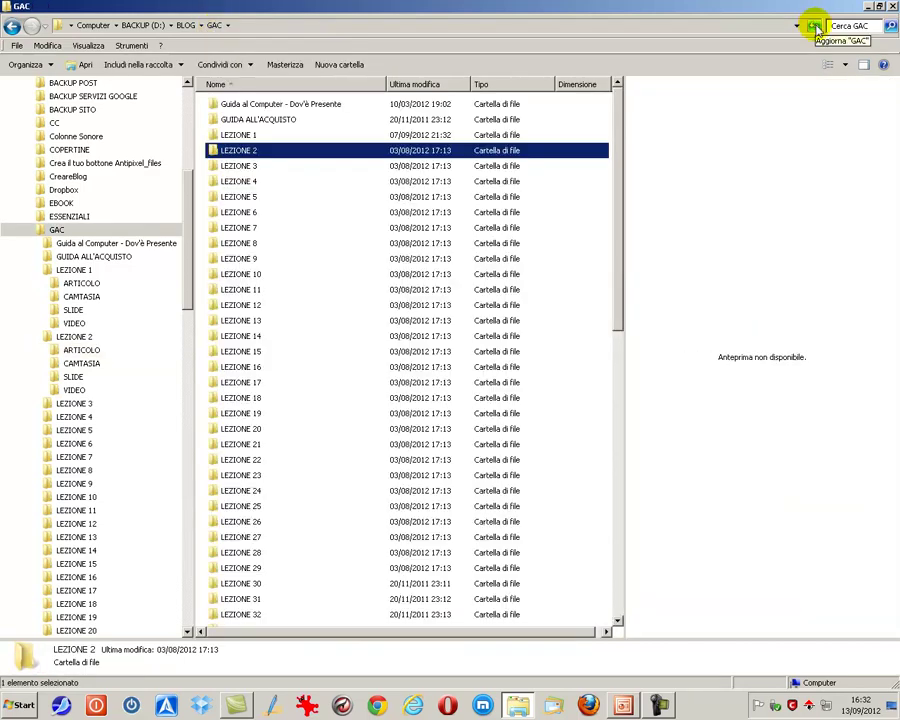
# Step: Refresh the contents of the GAC folder three times
pyautogui.click(815, 29)
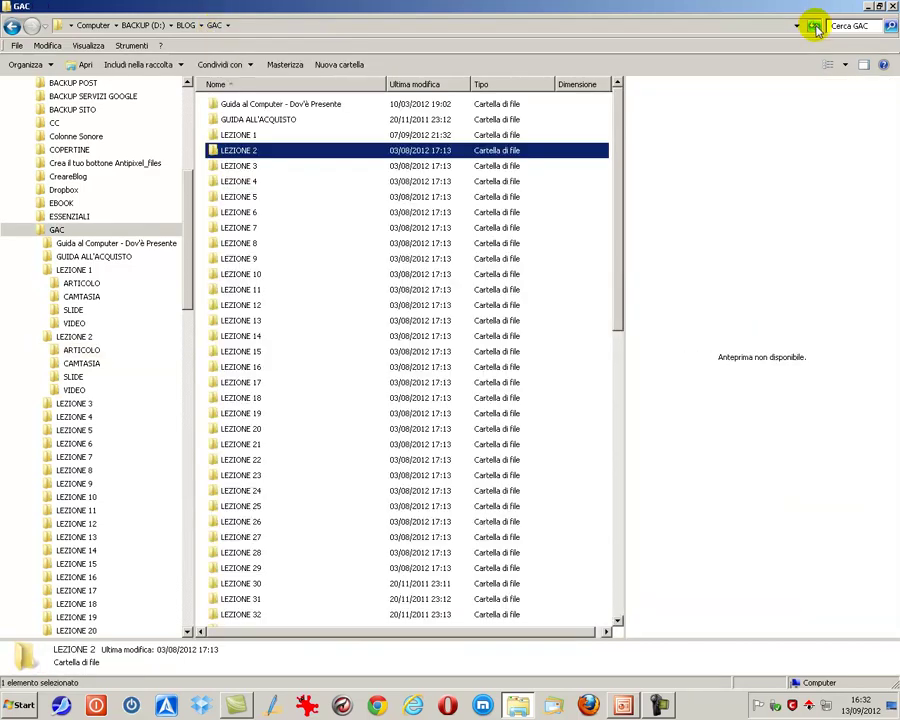
pyautogui.click(815, 29)
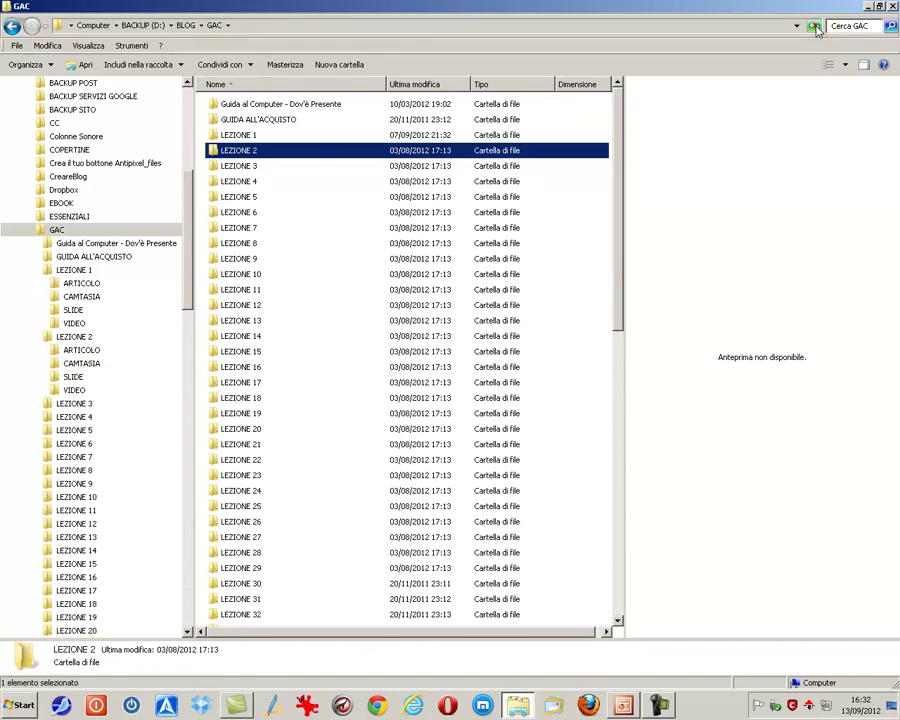
pyautogui.click(815, 29)
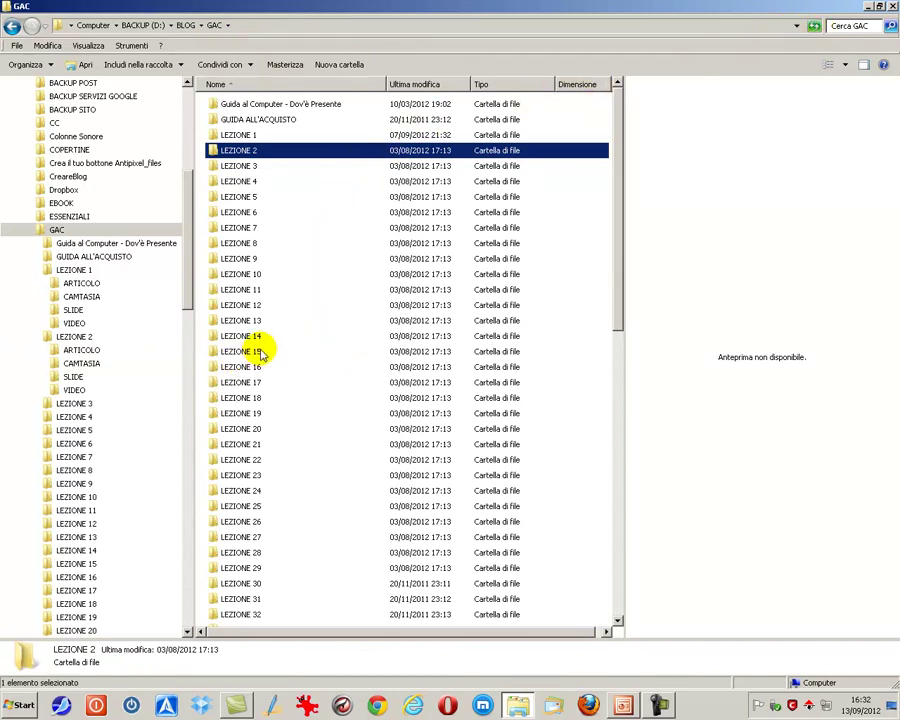
# Step: Search the GAC folder for the exact phrase "Lezione 2", enclosed in quotation marks
pyautogui.moveTo(260, 352)
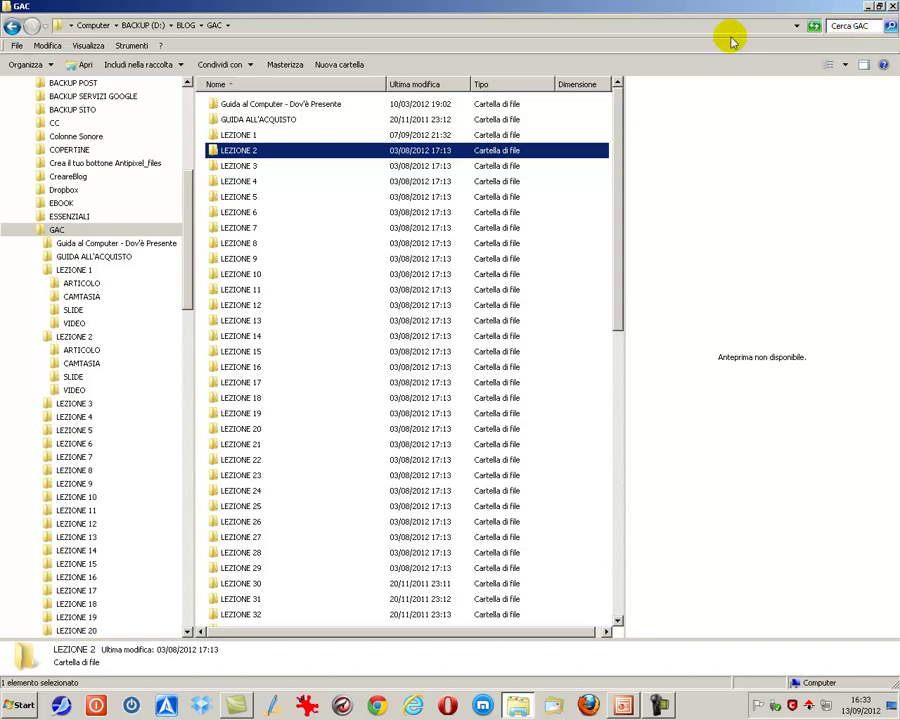
pyautogui.moveTo(240, 160)
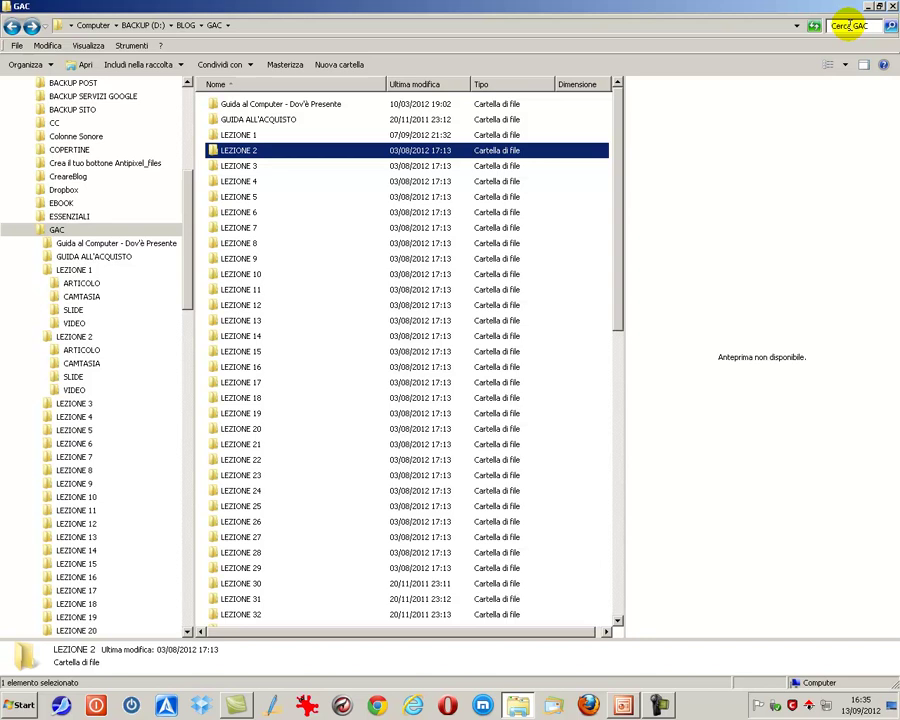
pyautogui.click(849, 26)
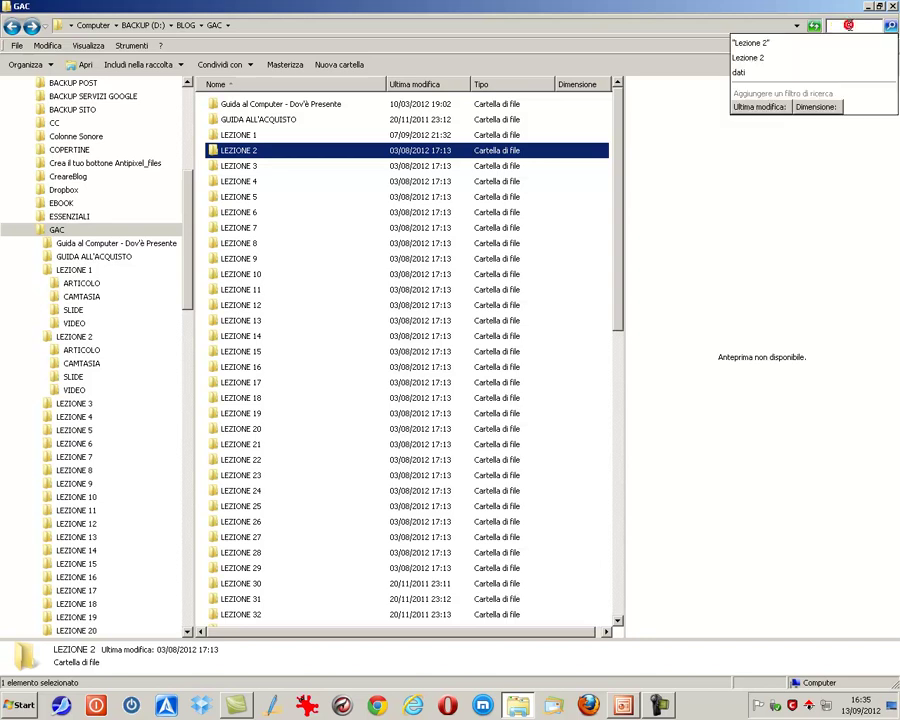
pyautogui.write('"L')
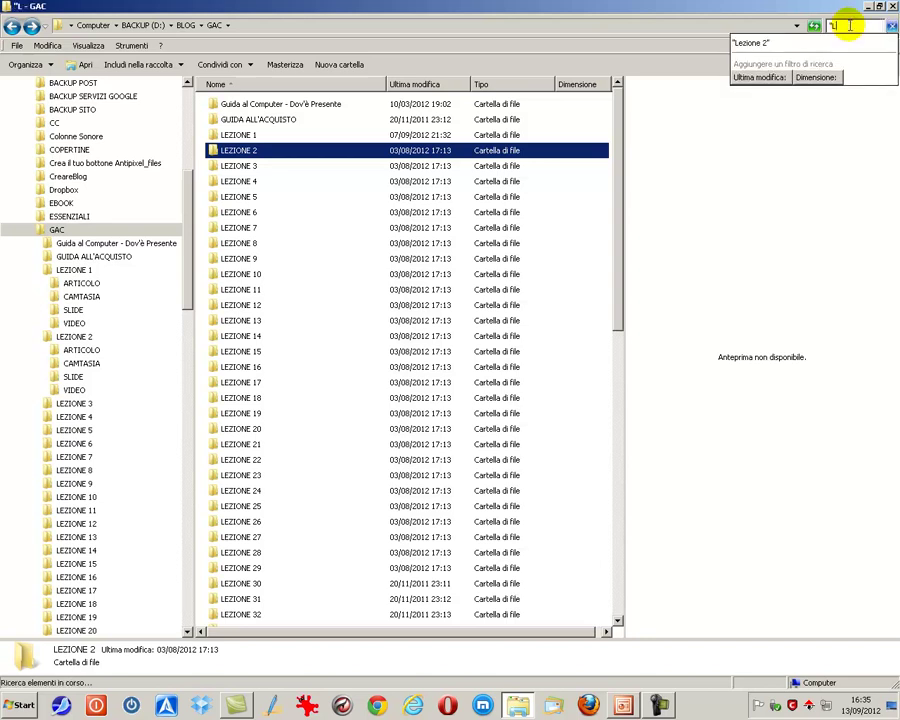
pyautogui.write('ezione 2"')
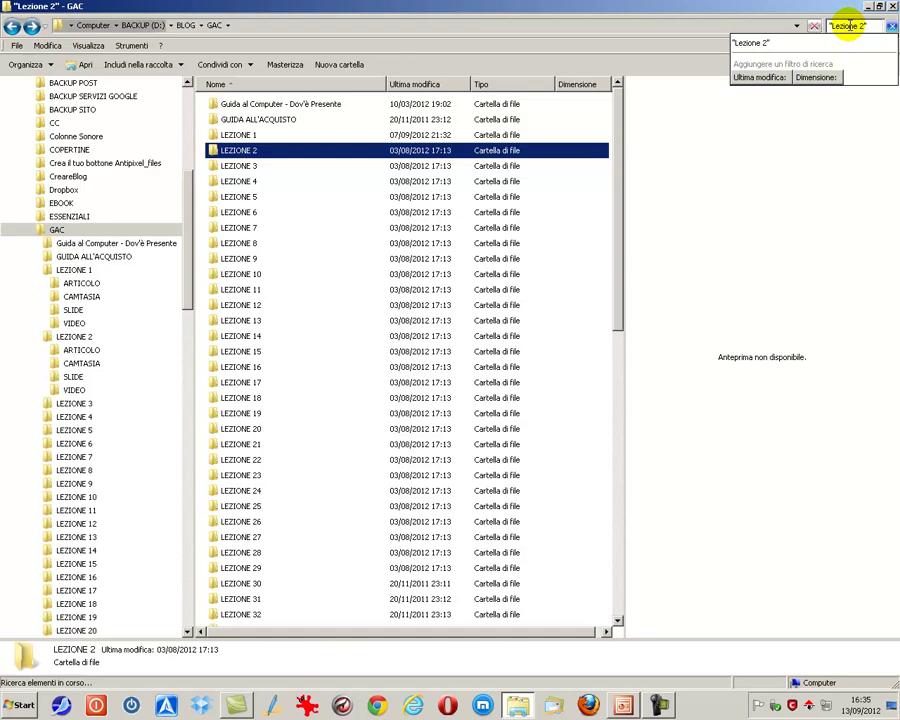
pyautogui.press('Return')
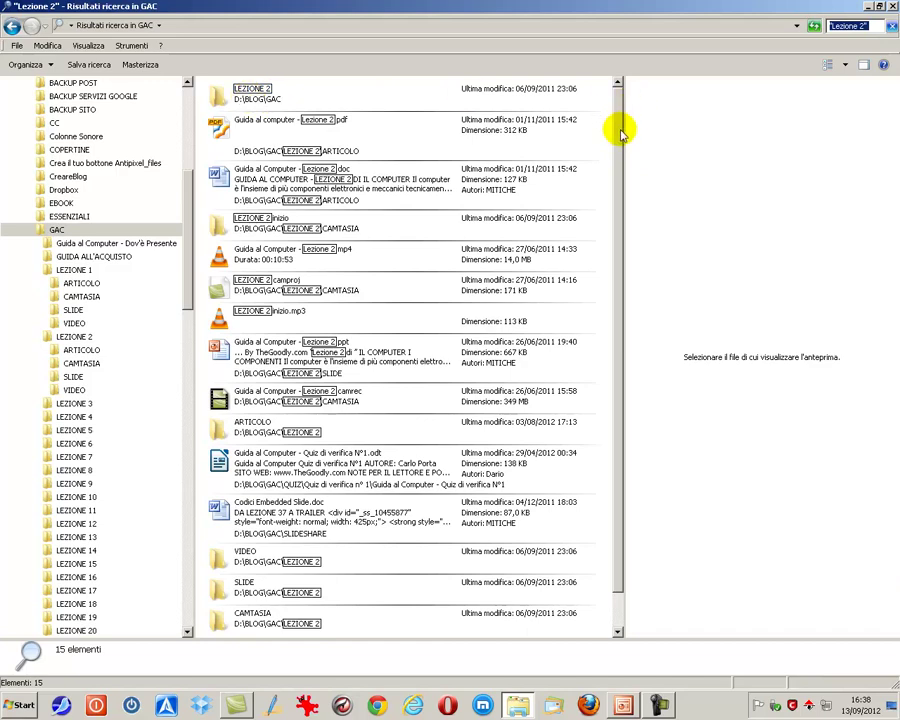
# Step: Look through the search results, preview Guida al computer - Lezione 2.pdf, and close the folder window
pyautogui.scroll(-2, 620, 133)
pyautogui.scroll(2, 626, 150)
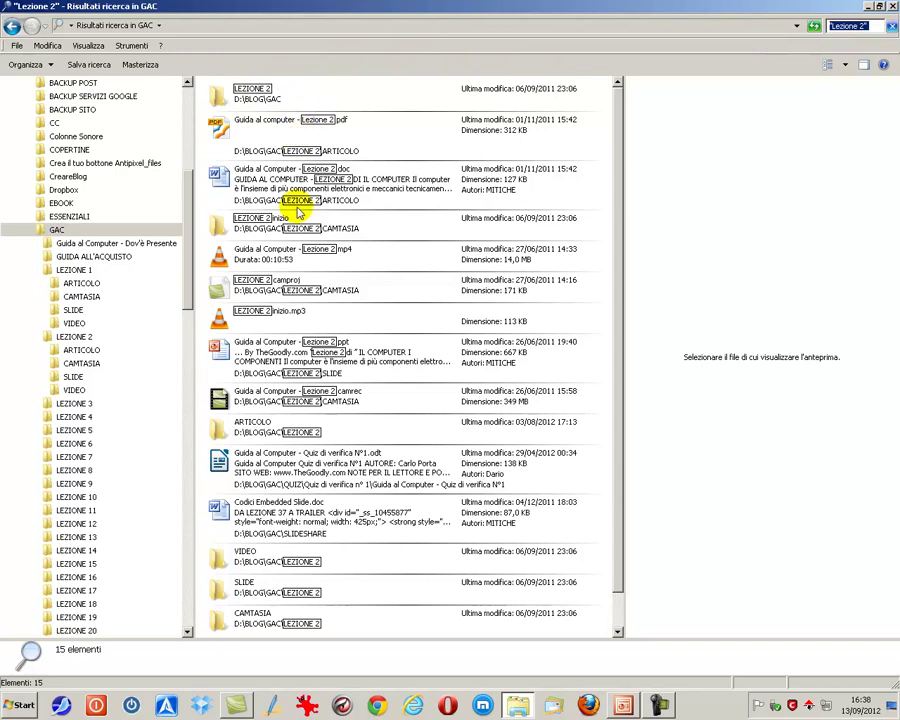
pyautogui.click(281, 127)
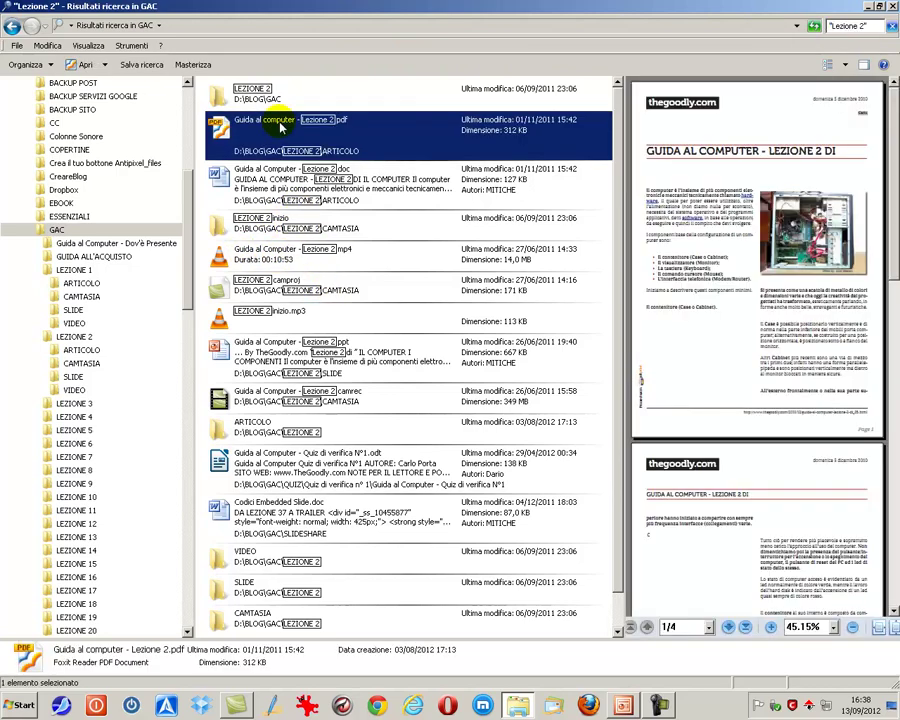
pyautogui.click(893, 8)
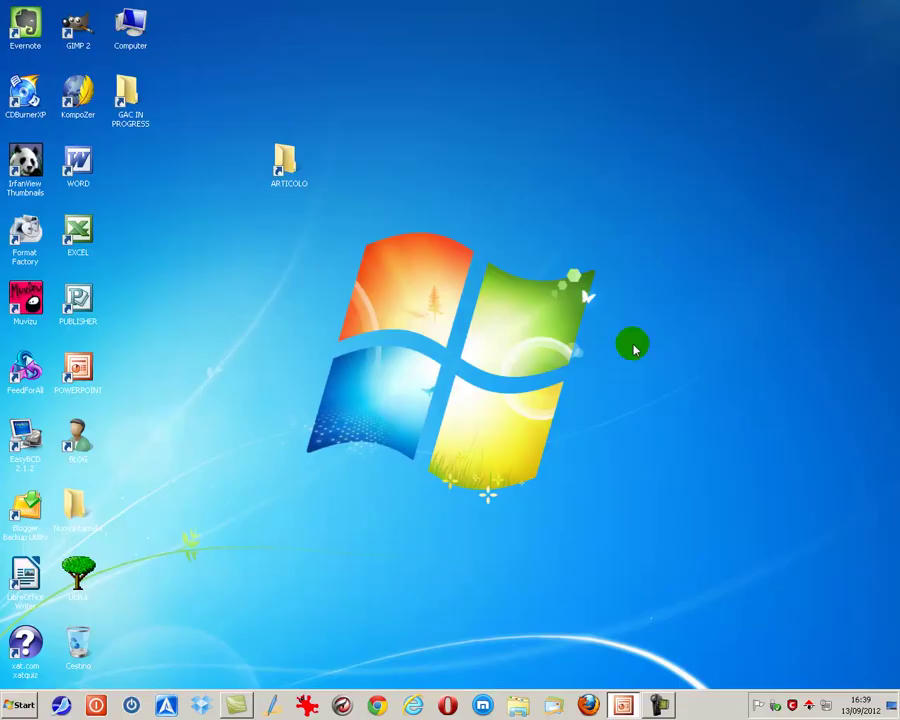
# Step: Unpin Windows Explorer from the taskbar
pyautogui.rightClick(517, 707)
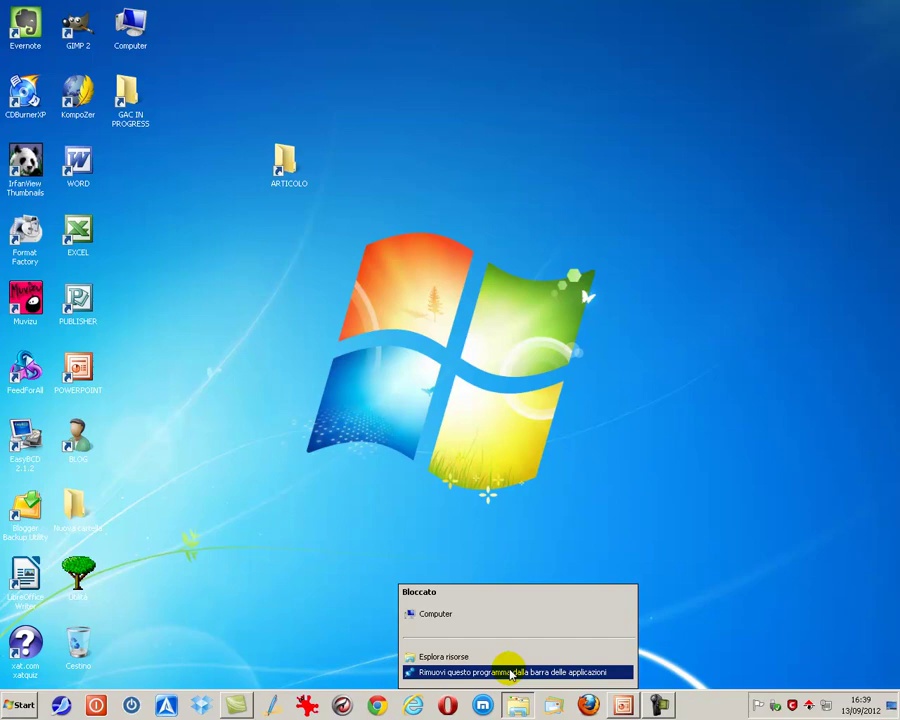
pyautogui.click(510, 672)
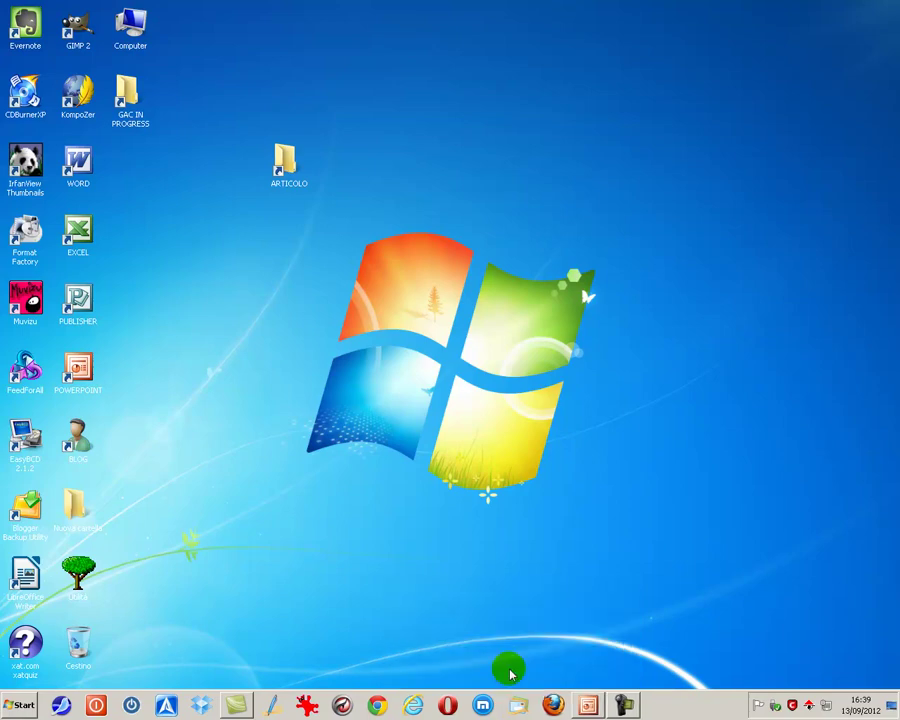
# Step: Pin Computer from the Start menu to the taskbar, two places before Firefox
pyautogui.click(27, 705)
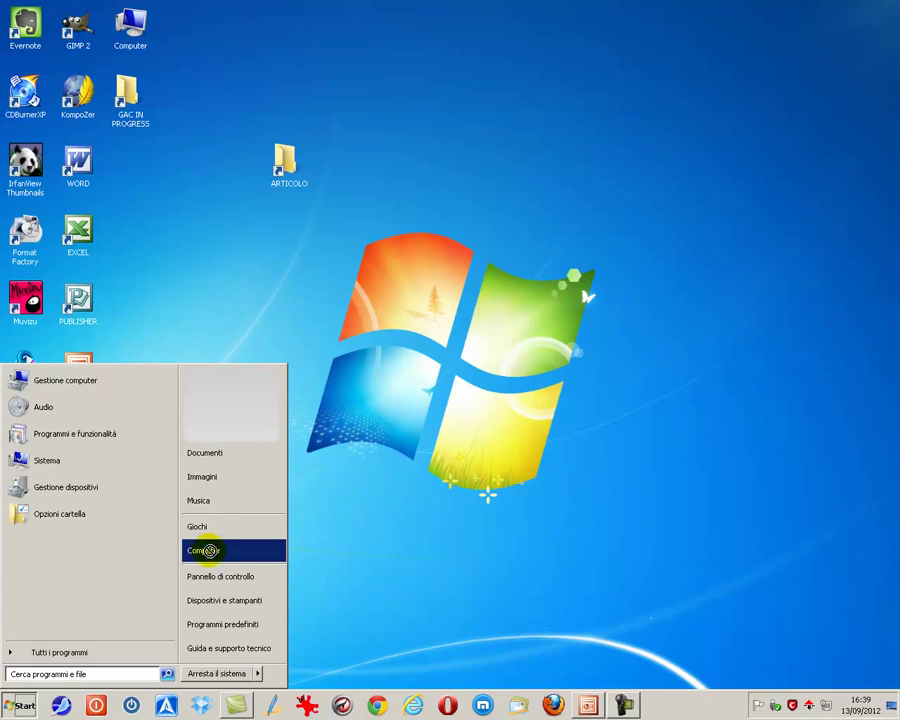
pyautogui.click(244, 553)
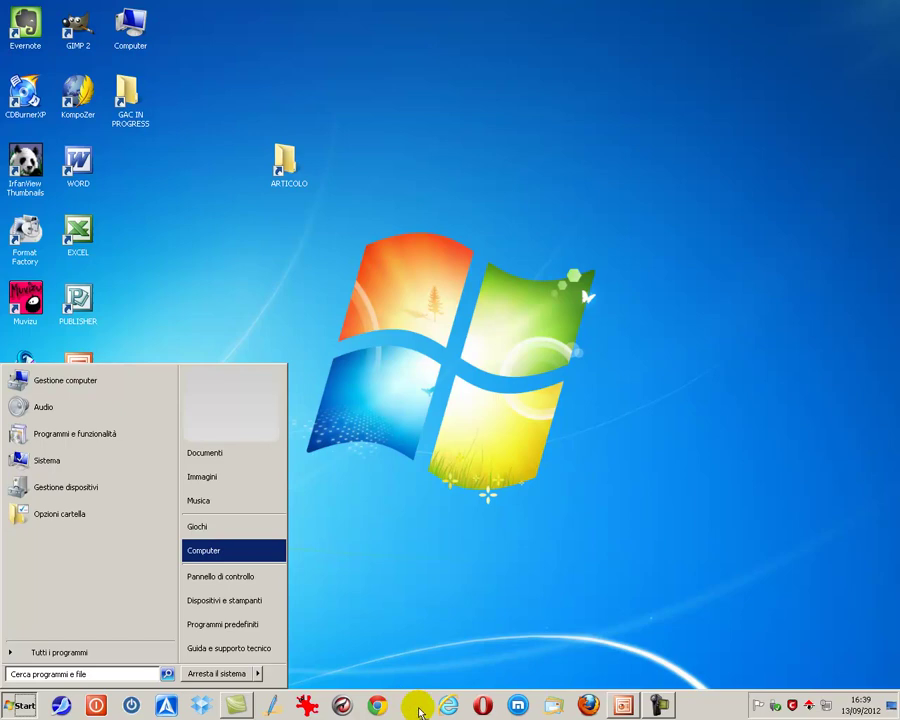
pyautogui.moveTo(428, 710); pyautogui.dragTo(518, 710)
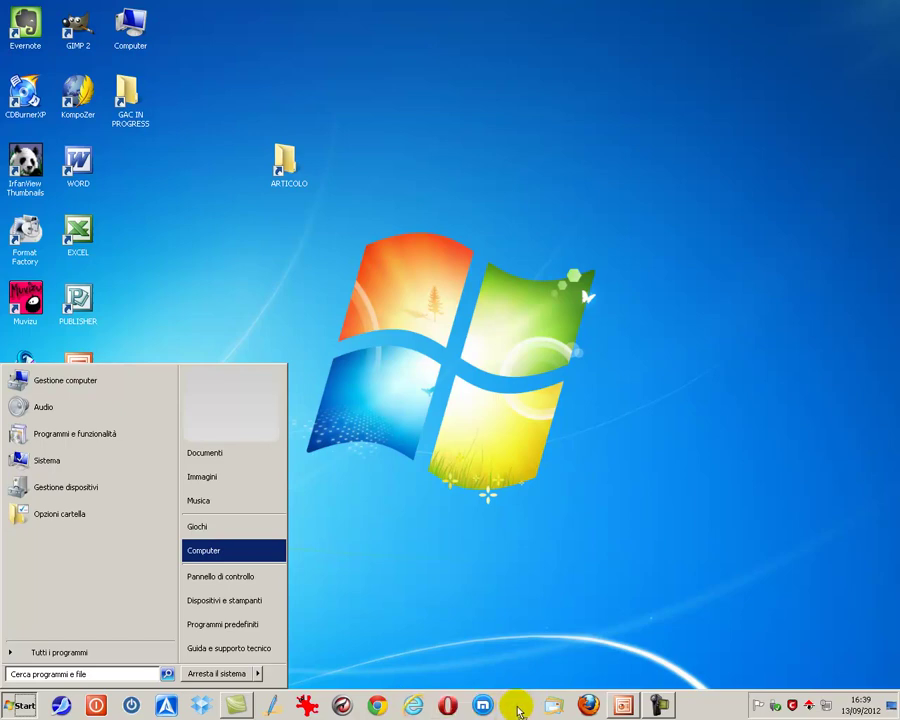
# Step: Check the pinned items of the taskbar's Windows Explorer entry and open a new Explorer window showing Raccolte
pyautogui.rightClick(518, 708)
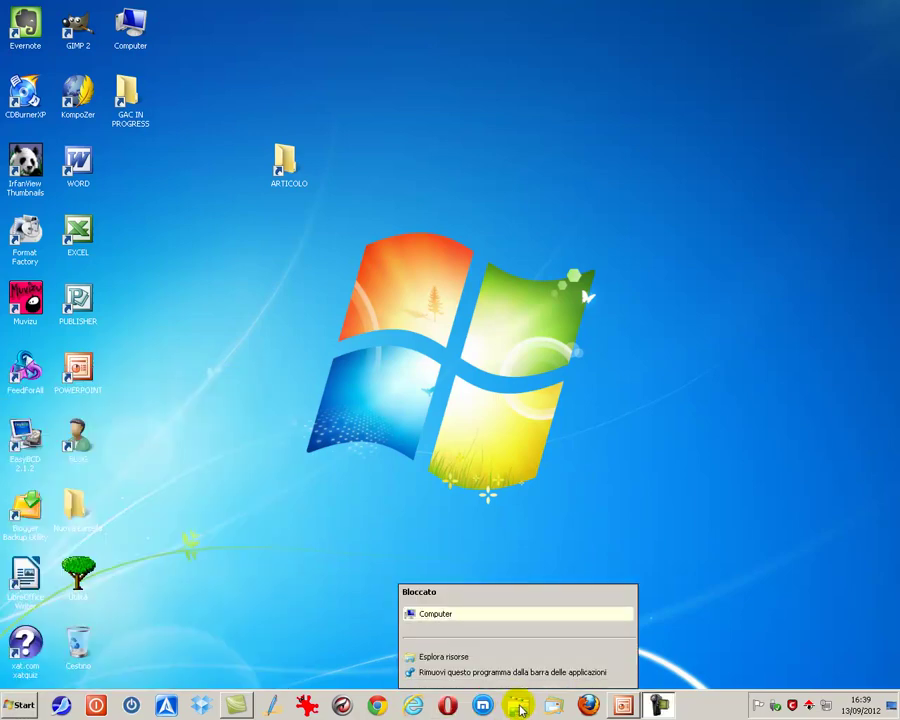
pyautogui.click(796, 587)
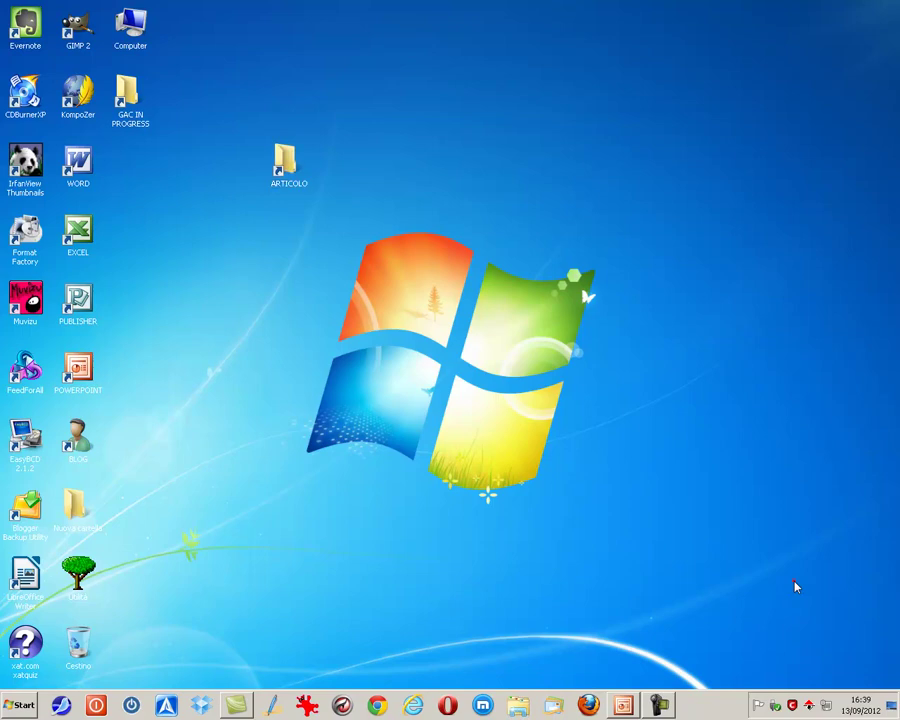
pyautogui.click(526, 706)
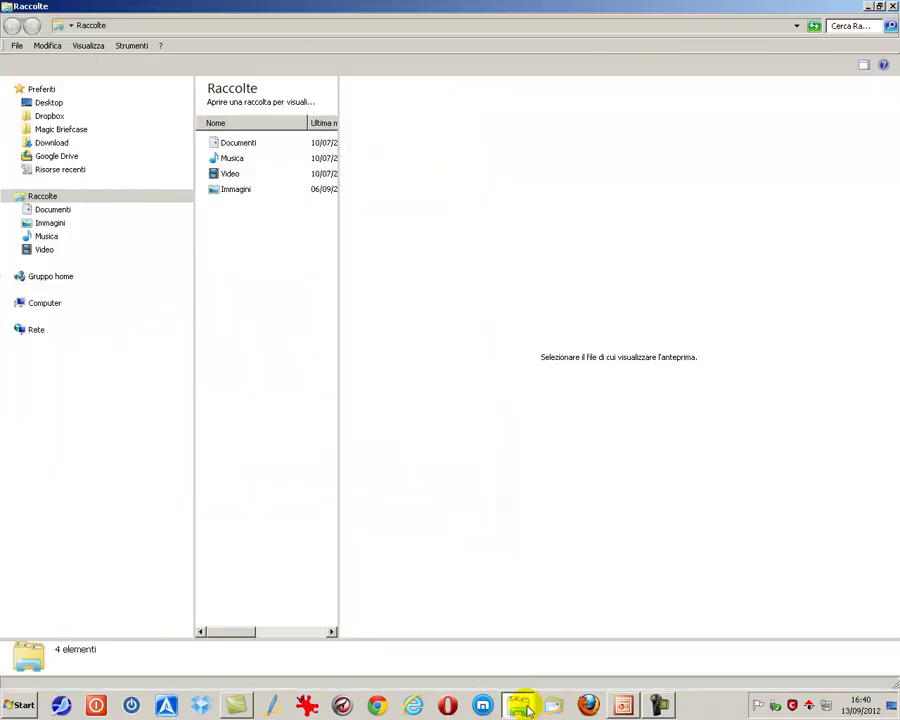